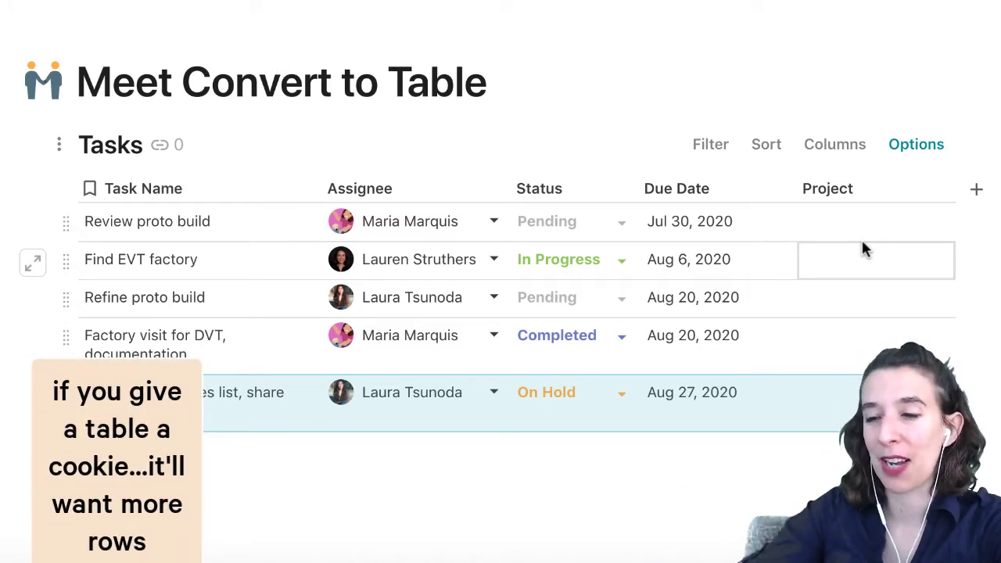
# Add a new row at the end of the Tasks table with the task name "More tasks"
pyautogui.click(280, 406)
pyautogui.press('Return')
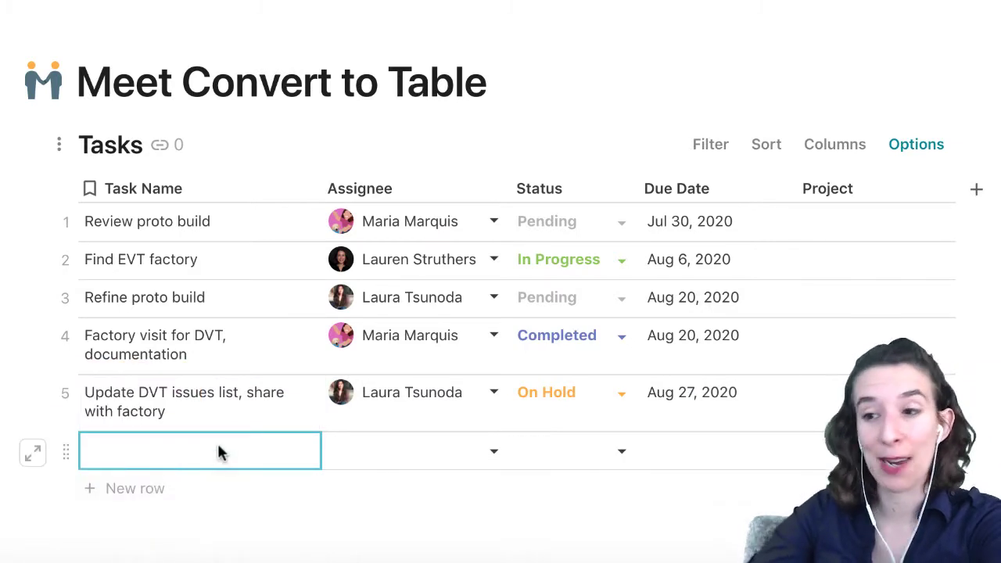
pyautogui.write('More tasks')
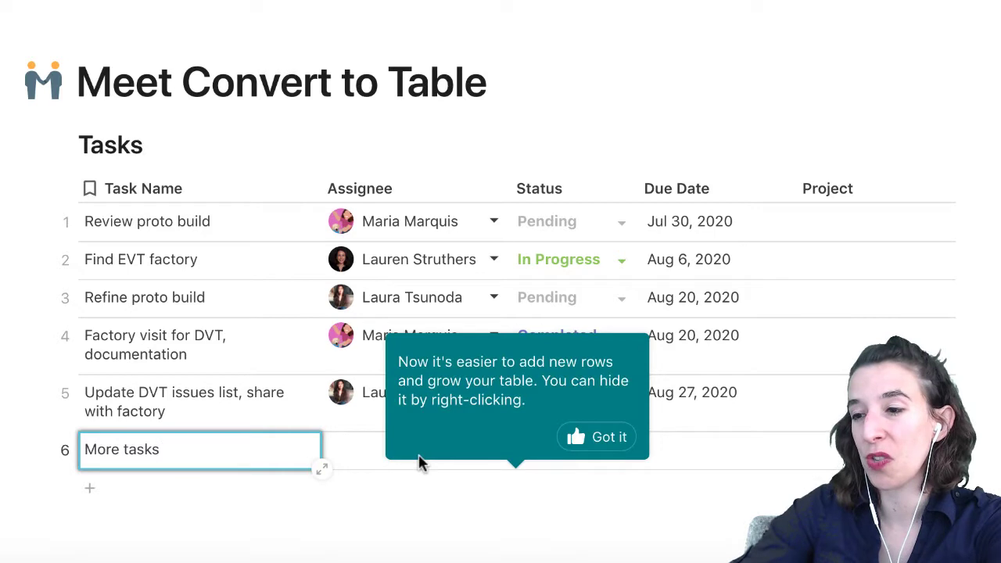
pyautogui.click(603, 436)
# Assign the "More tasks" row to the same person who is assigned to "Review proto build"
pyautogui.click(383, 448)
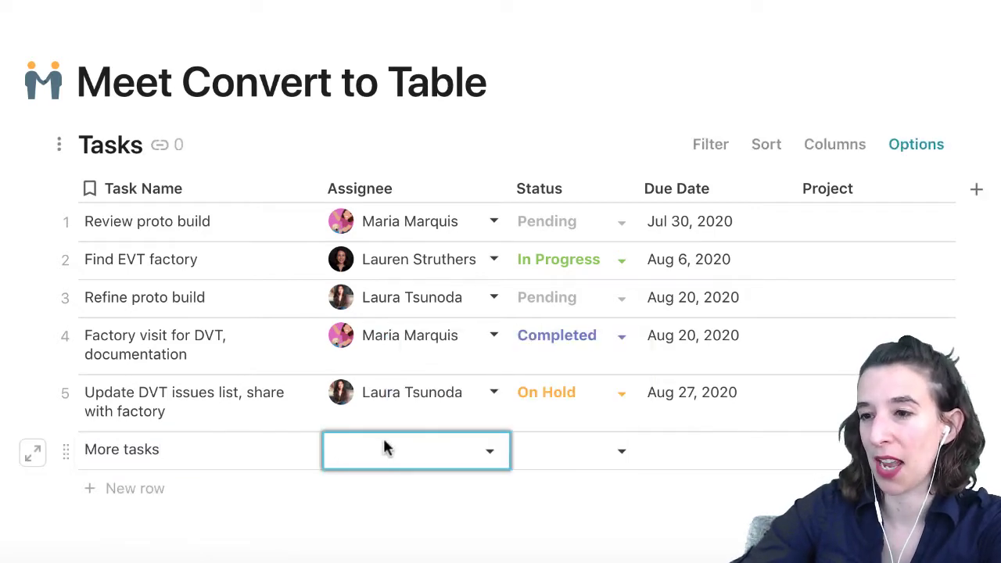
pyautogui.click(384, 444)
pyautogui.write('maria')
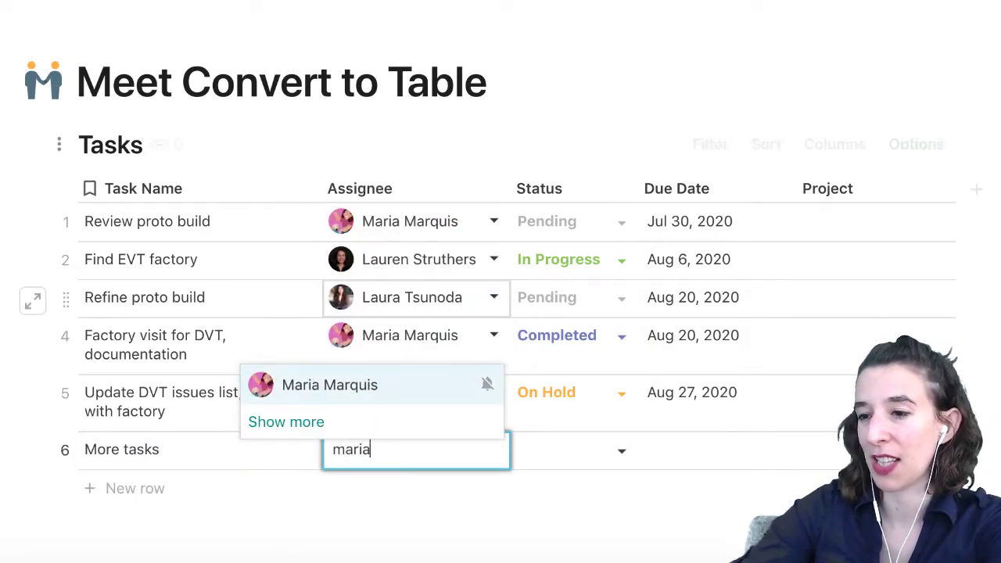
pyautogui.click(338, 385)
# Set the status of the "More tasks" row to In Progress and its due date to Jul 15, 2020
pyautogui.click(598, 459)
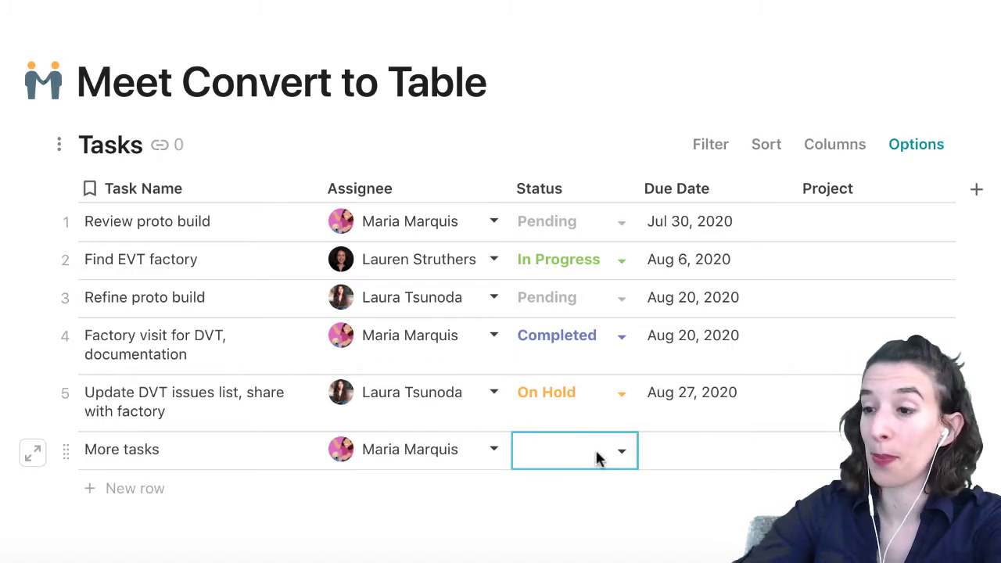
pyautogui.click(596, 454)
pyautogui.click(594, 328)
pyautogui.click(712, 449)
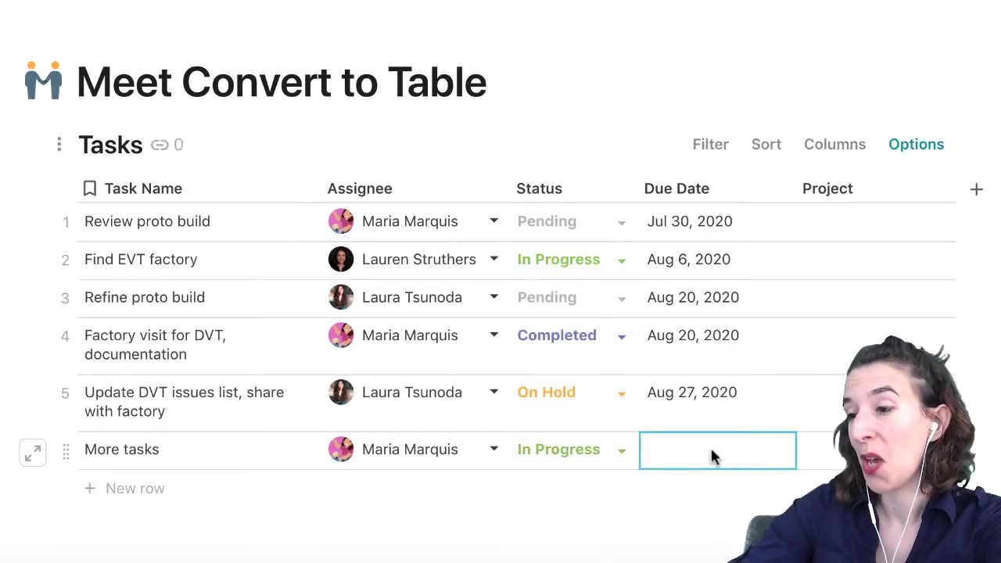
pyautogui.click(710, 448)
pyautogui.click(741, 329)
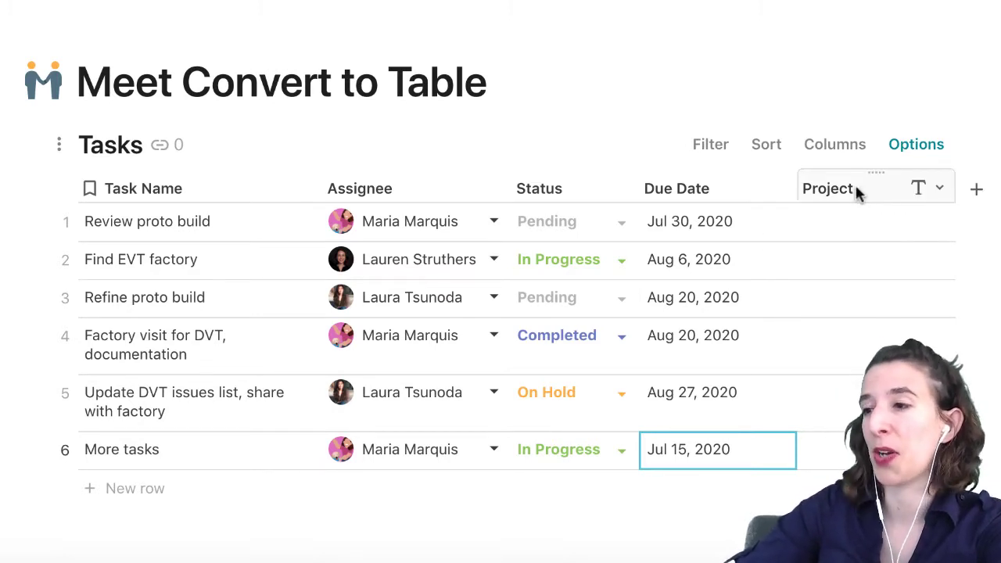
# Change the Project column of the Tasks table from text to a new select list
pyautogui.click(938, 188)
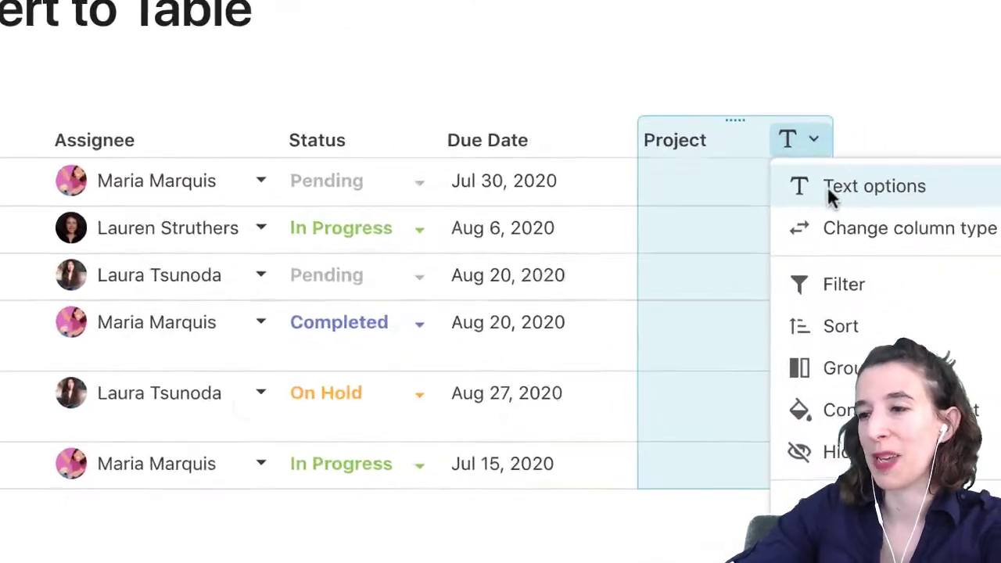
pyautogui.click(948, 225)
pyautogui.click(238, 177)
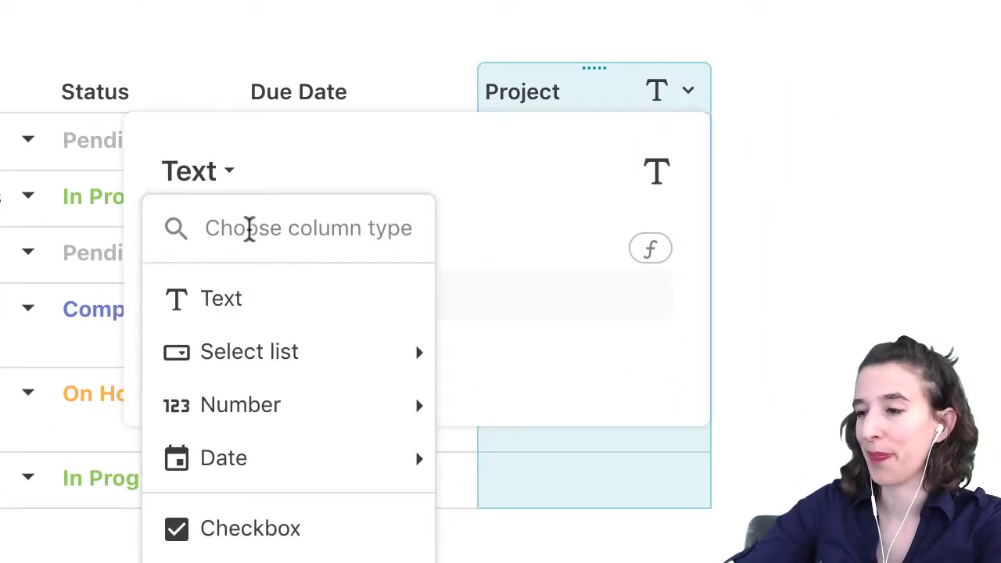
pyautogui.moveTo(263, 353)
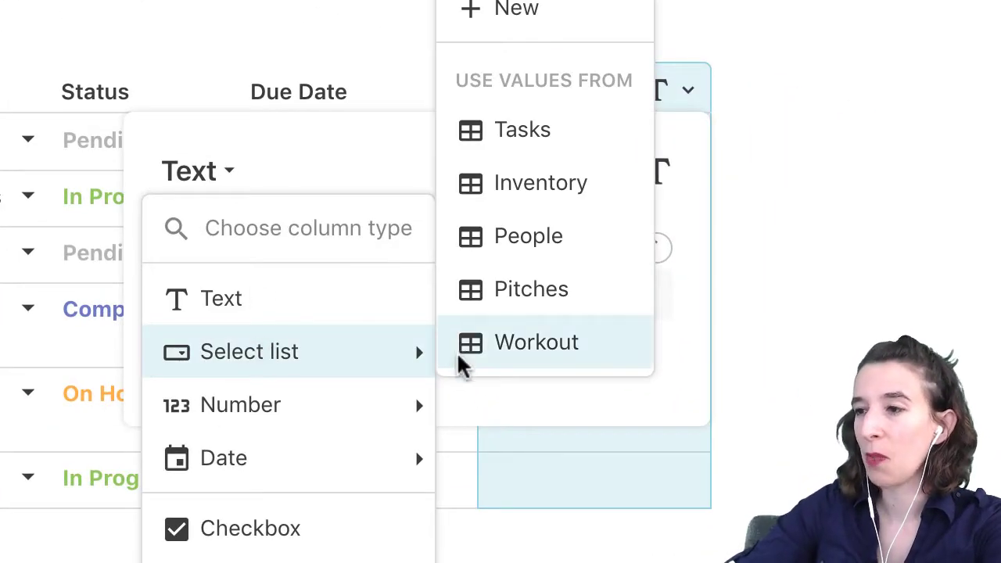
pyautogui.click(519, 14)
# Enter Localization, Speedy, Delightful as the selectable items of the Project column and close its options
pyautogui.click(241, 303)
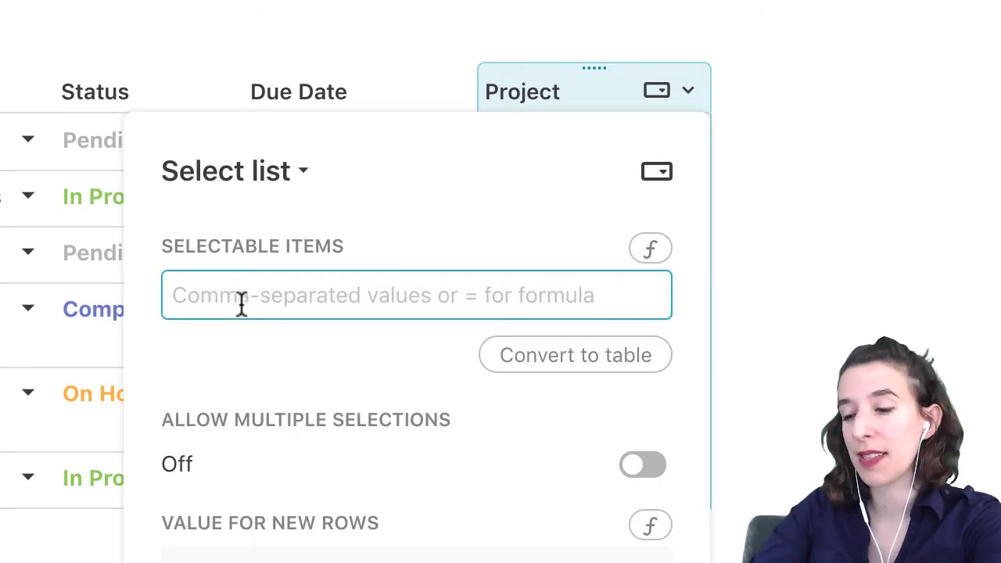
pyautogui.write('Loc')
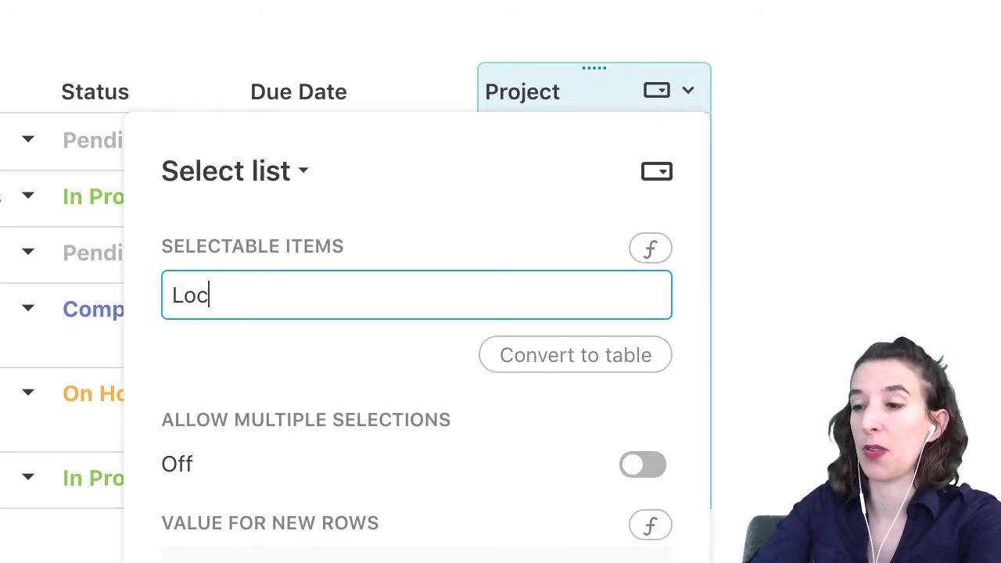
pyautogui.write('alization, Sp')
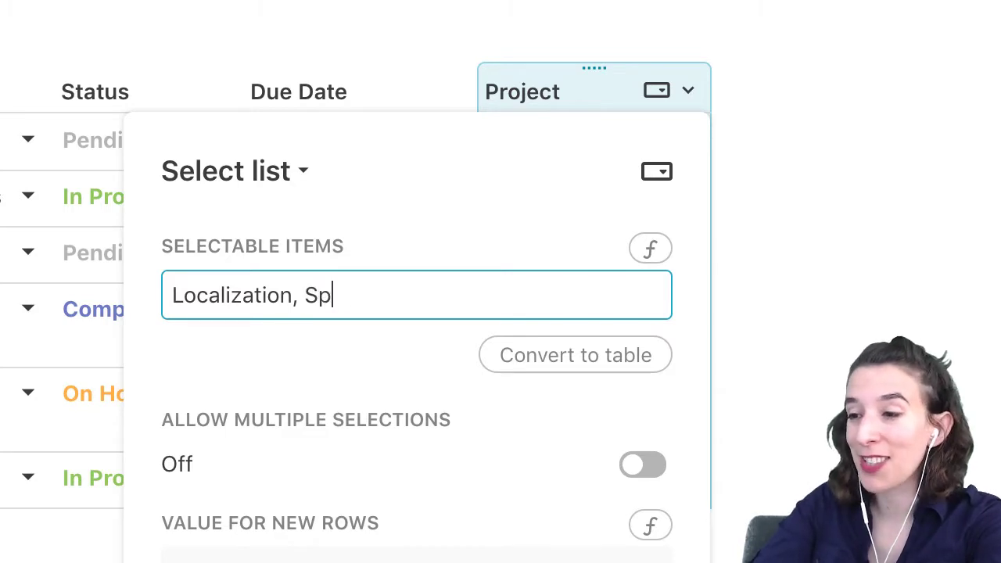
pyautogui.write('eedy, ')
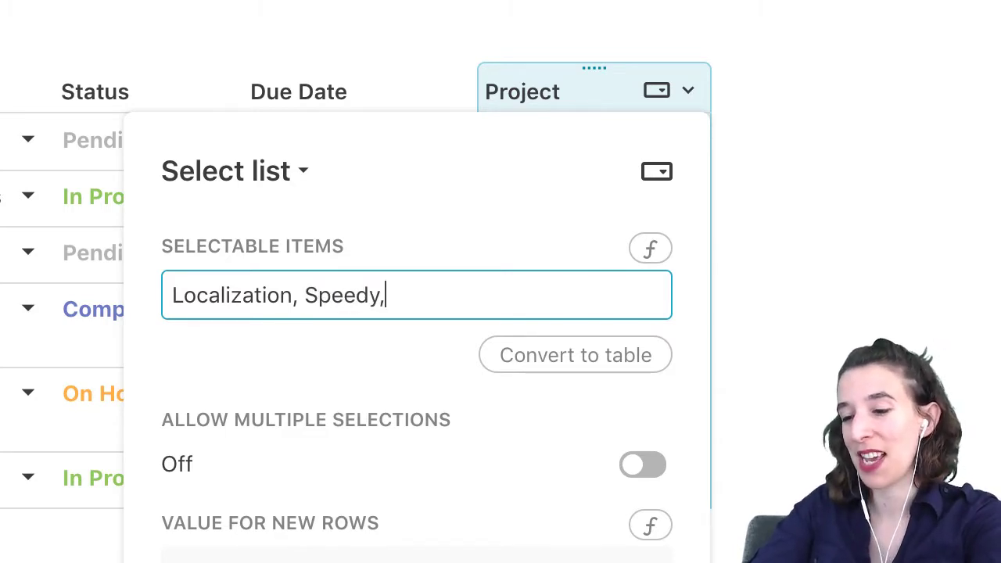
pyautogui.write('Delightful')
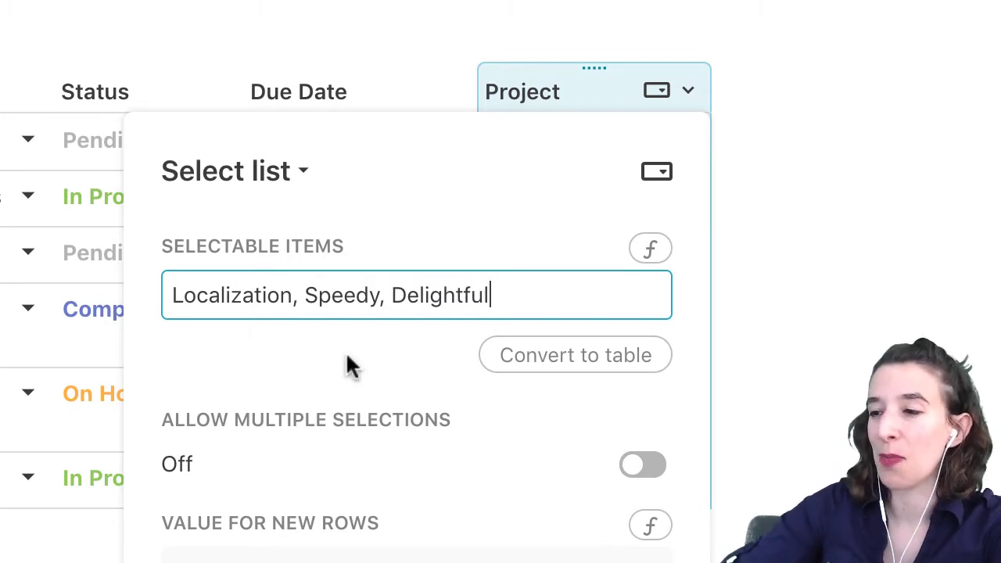
pyautogui.click(313, 352)
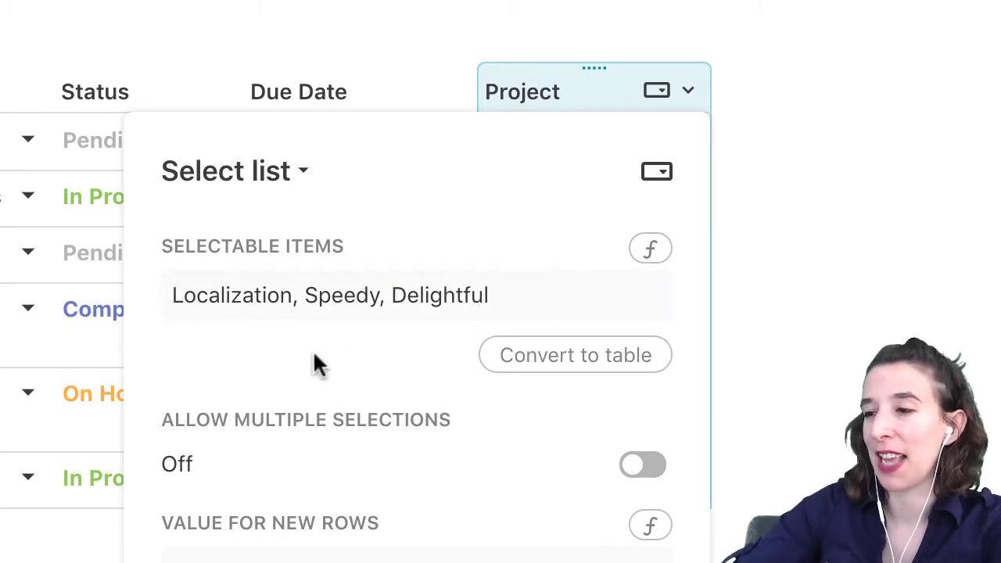
pyautogui.click(814, 324)
# Set the project of the "Review proto build" task to Localization
pyautogui.click(587, 152)
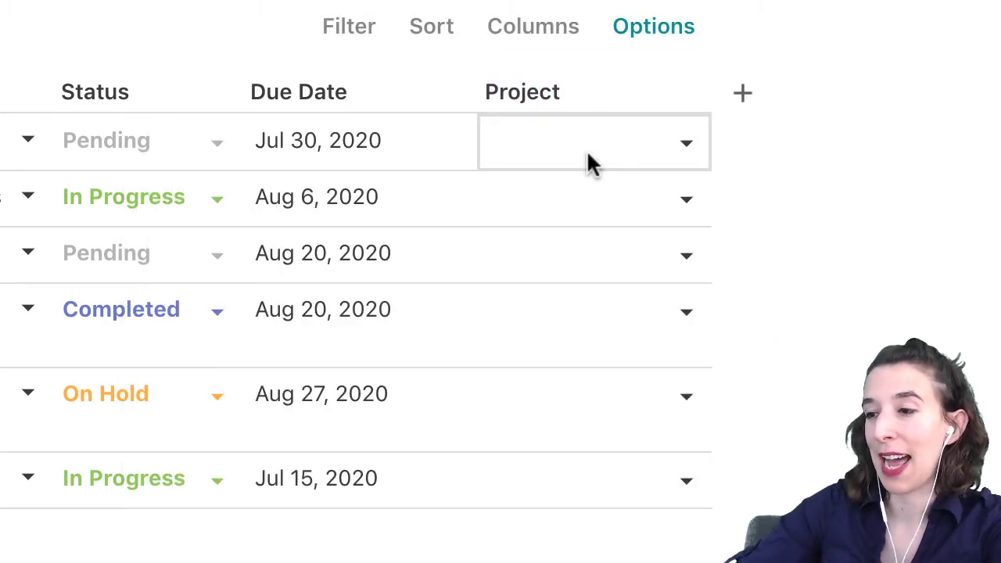
pyautogui.press('Return')
pyautogui.click(565, 187)
# Create the new option "New Project" directly in the Project cell of the "Find EVT factory" task
pyautogui.doubleClick(565, 191)
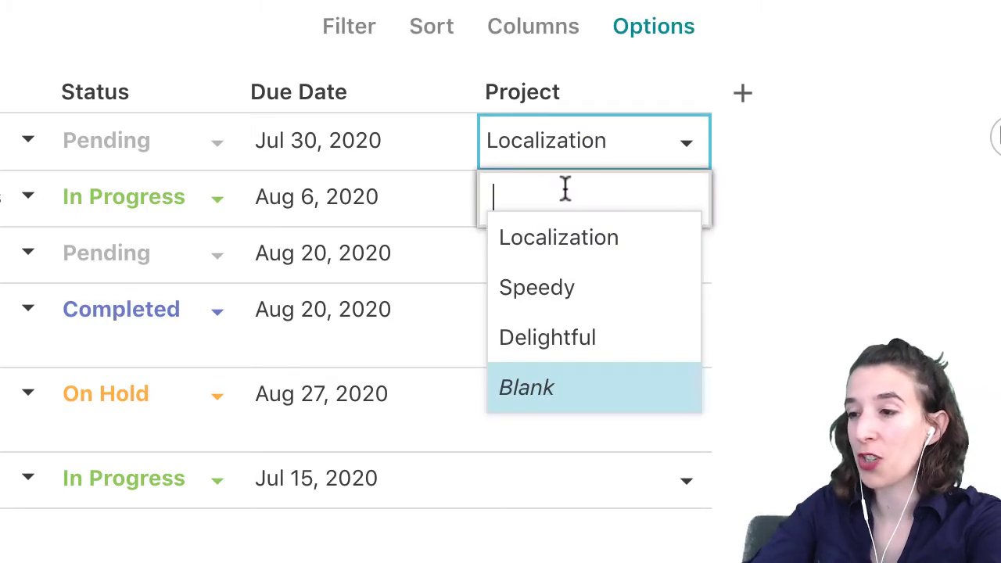
pyautogui.write('New Project')
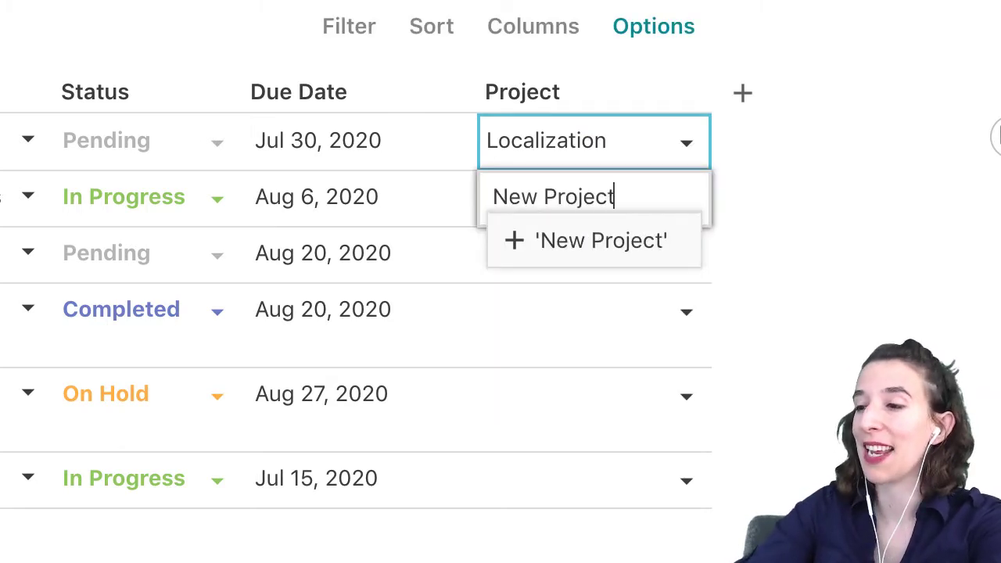
pyautogui.click(586, 234)
# Set the project of "Refine proto build" to Speedy and of "Factory visit for DVT, documentation" to Delightful
pyautogui.click(583, 241)
pyautogui.click(583, 240)
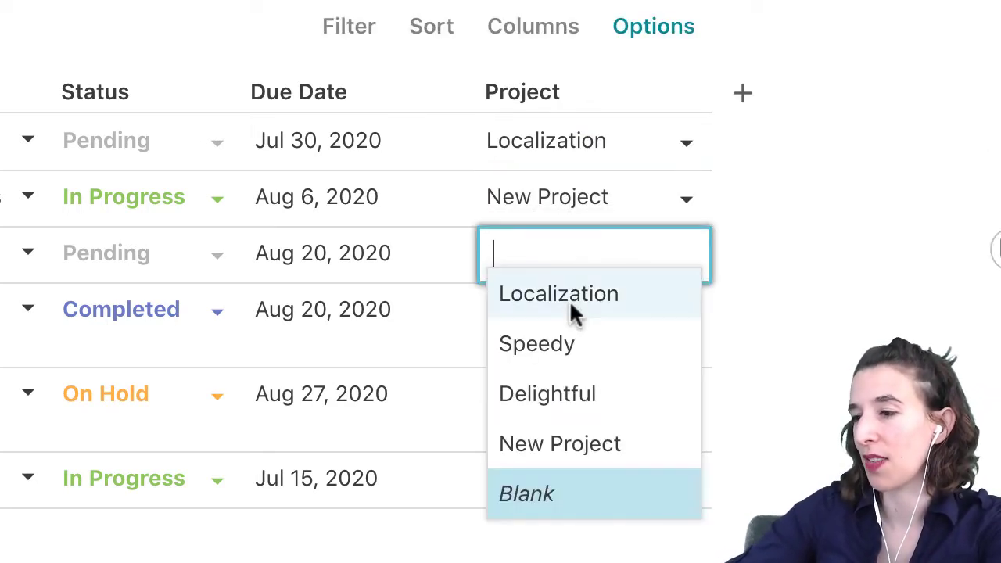
pyautogui.click(565, 338)
pyautogui.click(565, 339)
pyautogui.click(564, 340)
pyautogui.click(543, 451)
# Set the project of "Update DVT issues list, share with factory" to Delightful and of "More tasks" to New Project
pyautogui.click(548, 435)
pyautogui.click(549, 431)
pyautogui.click(550, 532)
pyautogui.click(555, 469)
pyautogui.click(557, 464)
pyautogui.click(549, 395)
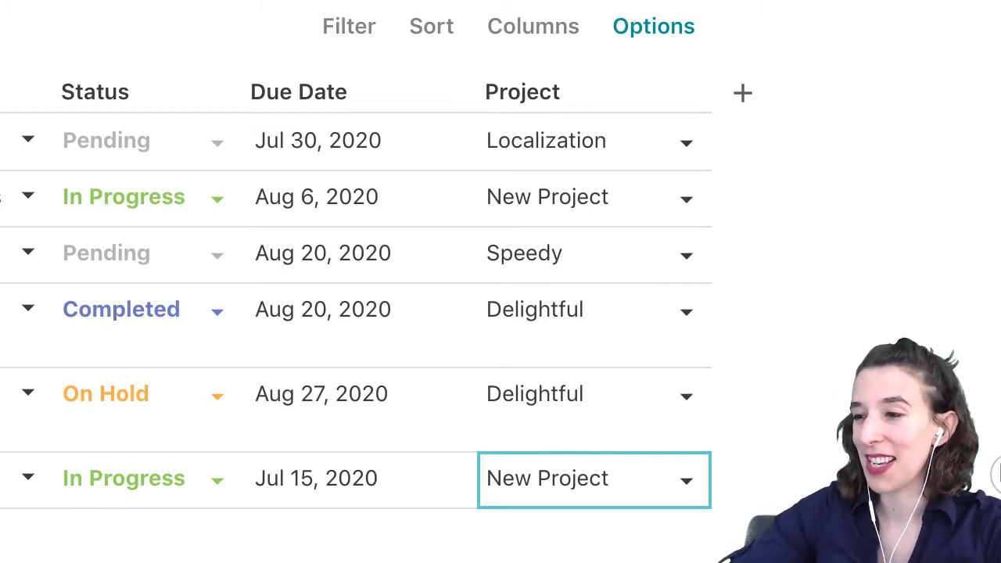
# Convert the Project column's select list into a new table named Project, located below the current table
pyautogui.click(693, 94)
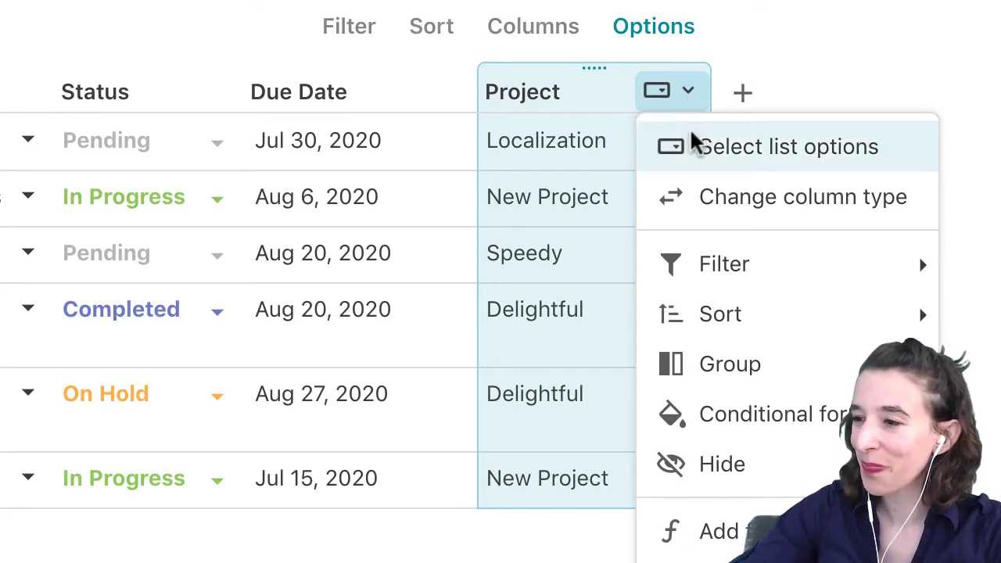
pyautogui.click(780, 155)
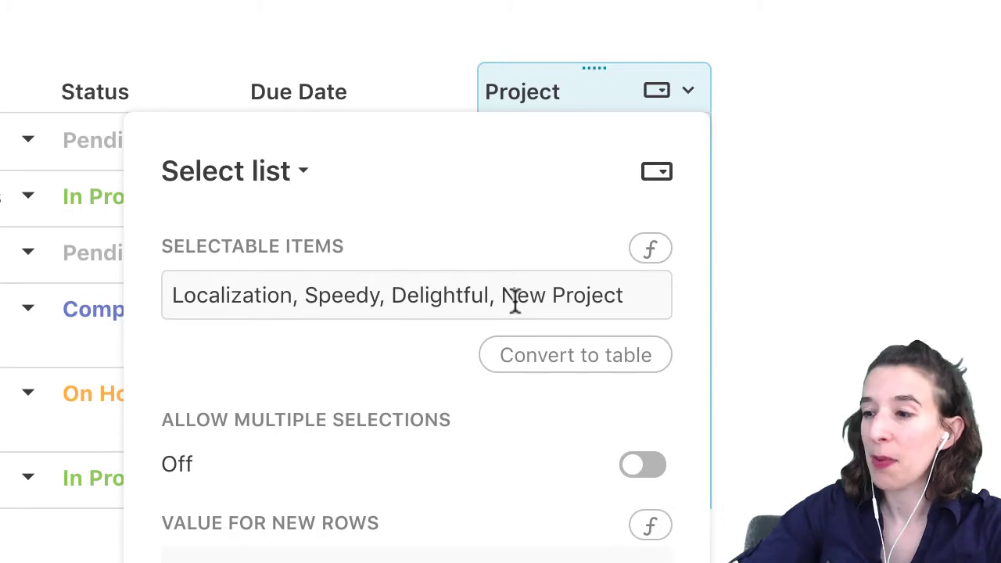
pyautogui.click(629, 368)
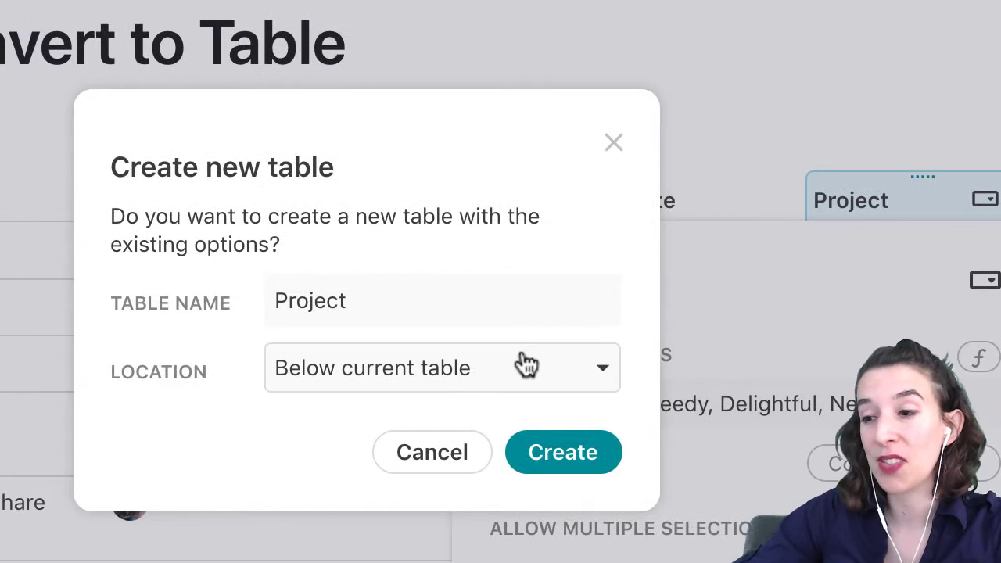
pyautogui.click(204, 259)
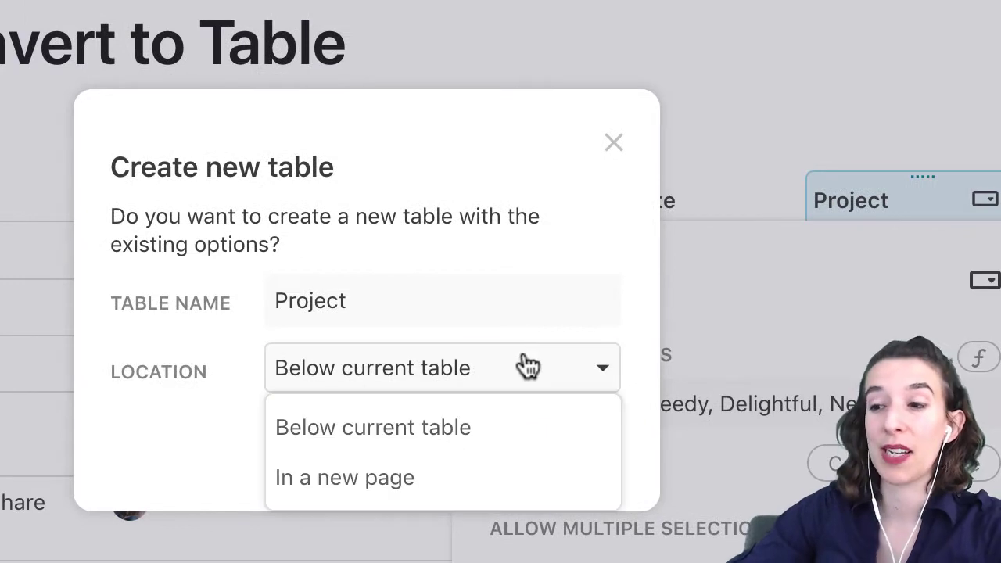
pyautogui.click(415, 446)
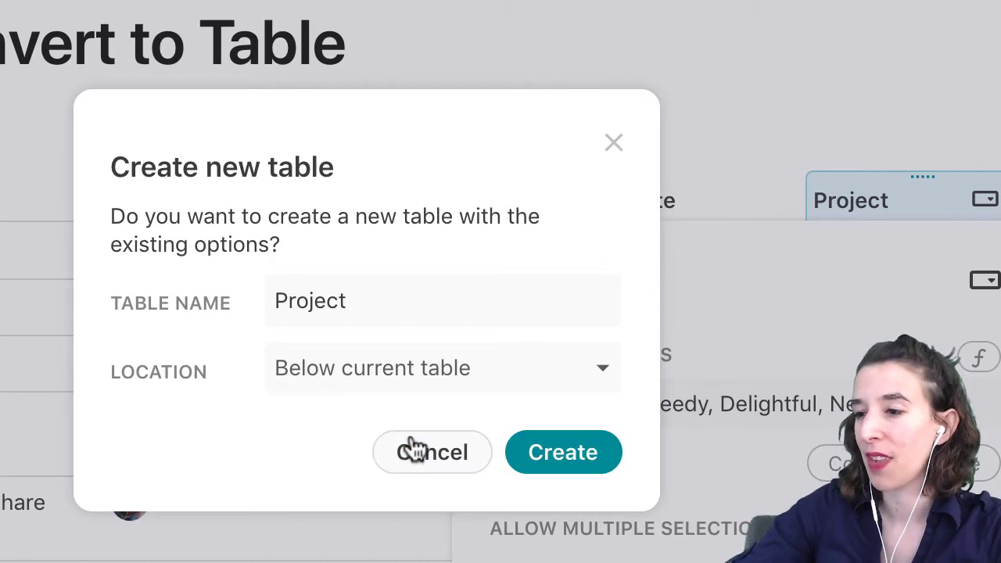
pyautogui.click(550, 463)
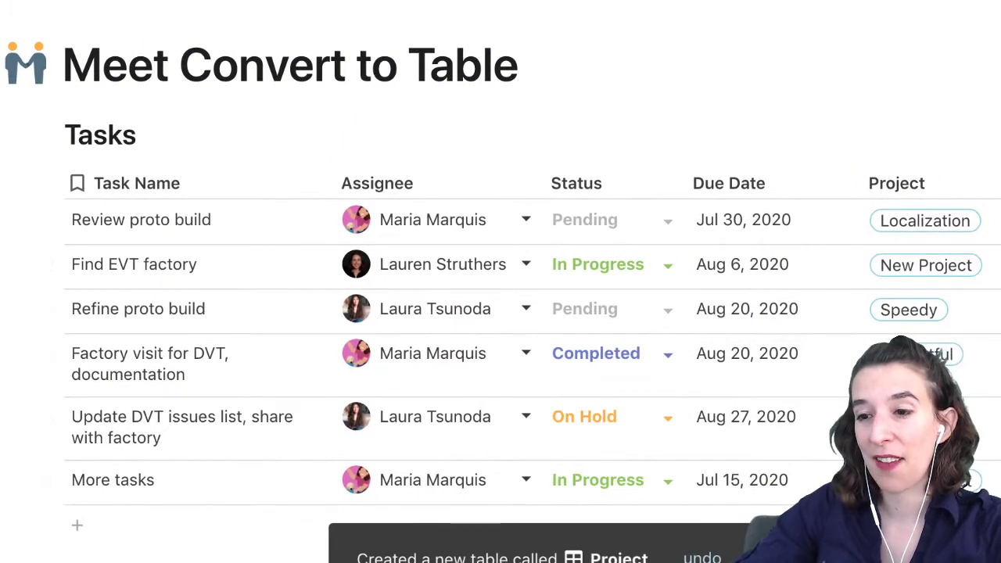
# Add a second column named "Project Owner" to the new Project table
pyautogui.scroll(-5, 501, 313)
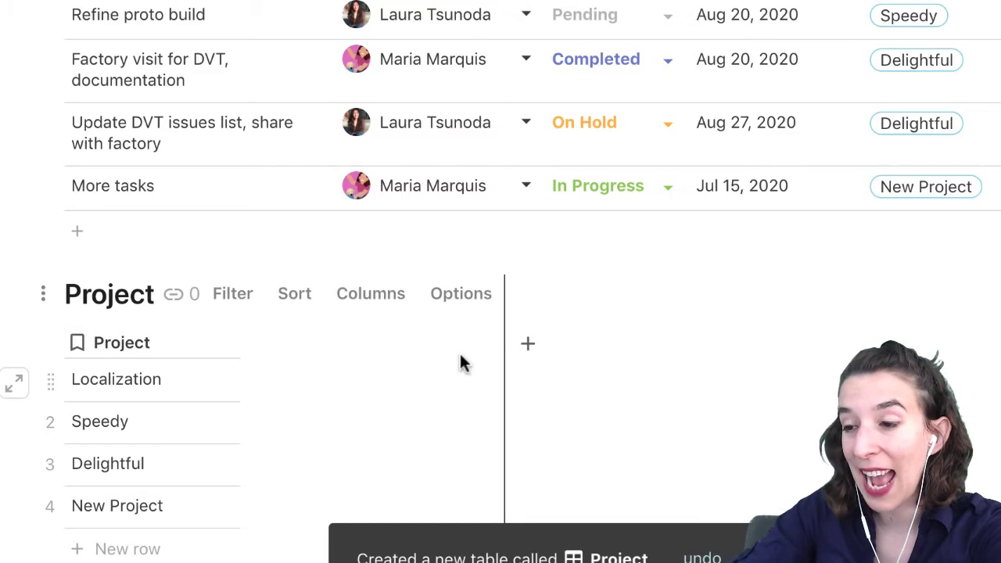
pyautogui.click(527, 344)
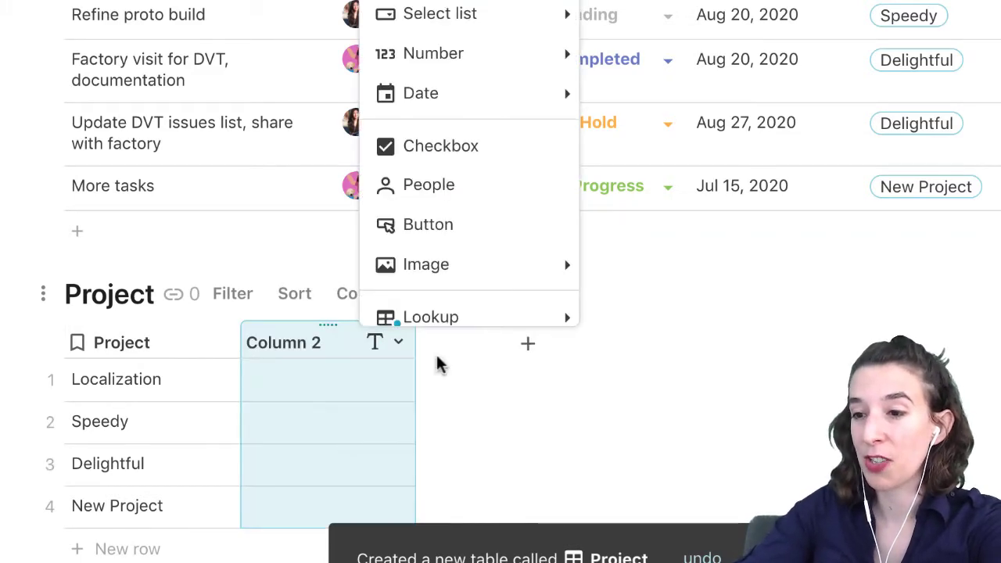
pyautogui.click(312, 327)
pyautogui.write('Proejct')
pyautogui.press('BackSpace')
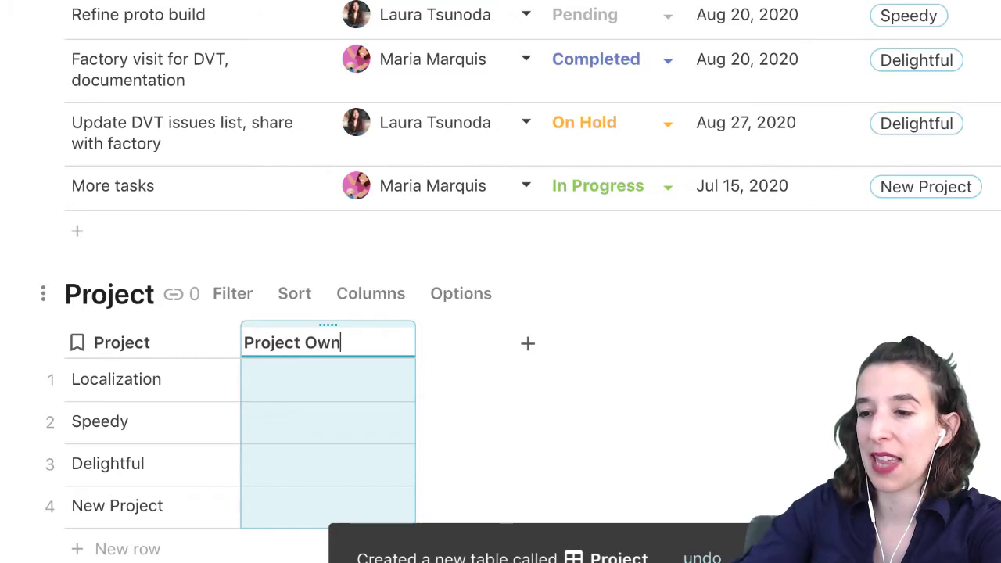
pyautogui.click(386, 391)
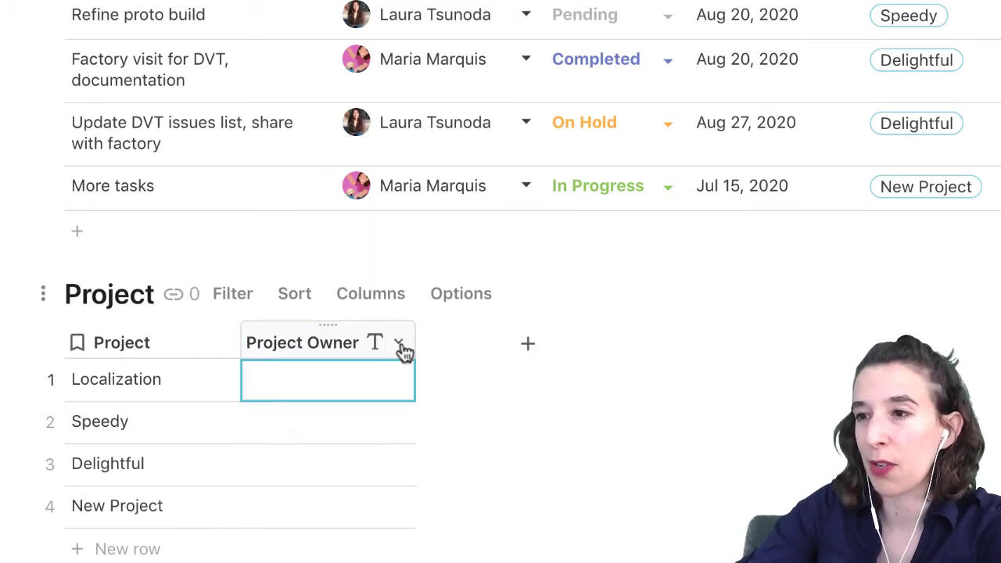
# Change the Project Owner column's type from text to People
pyautogui.click(398, 343)
pyautogui.click(460, 116)
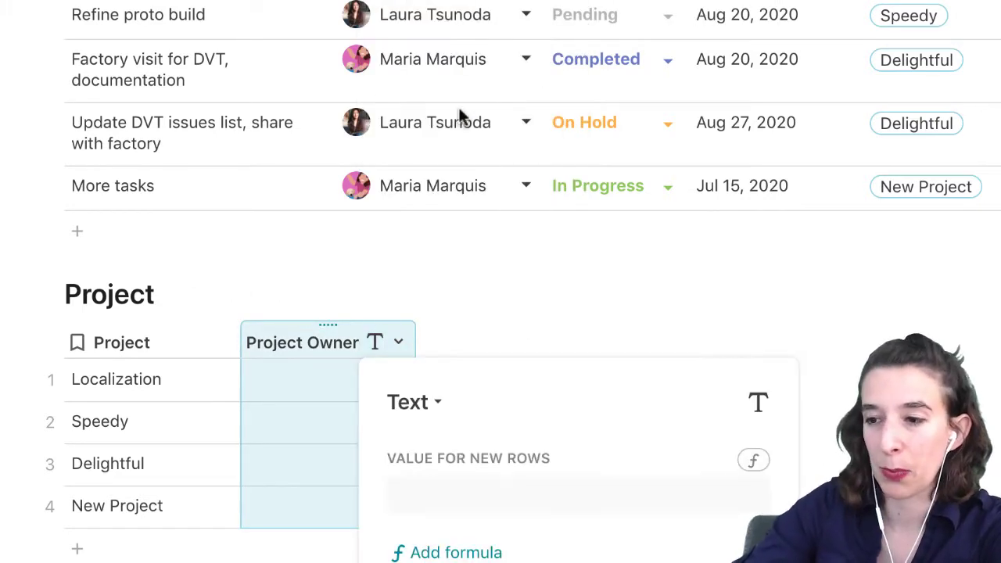
pyautogui.click(423, 402)
pyautogui.scroll(-1, 501, 8)
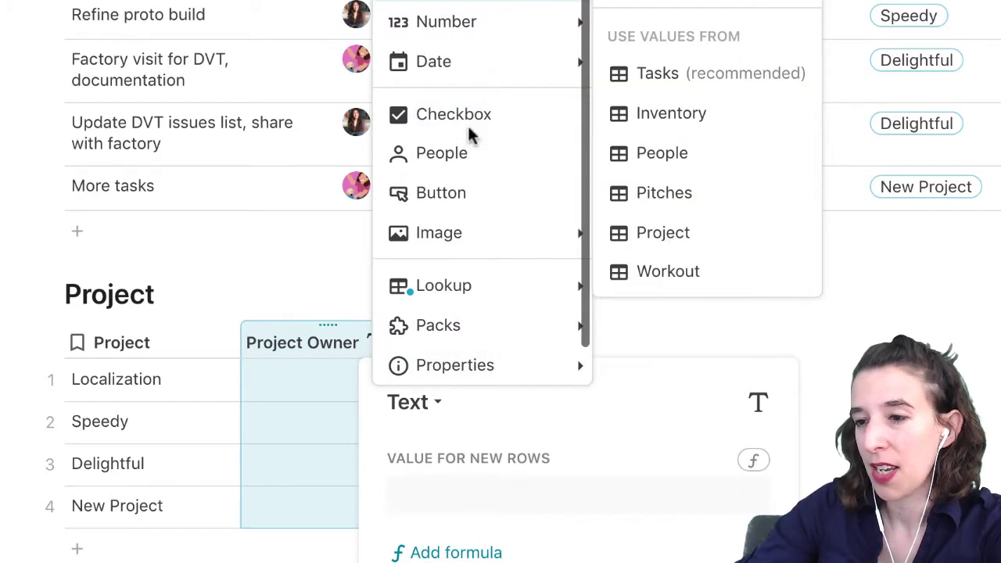
pyautogui.click(468, 156)
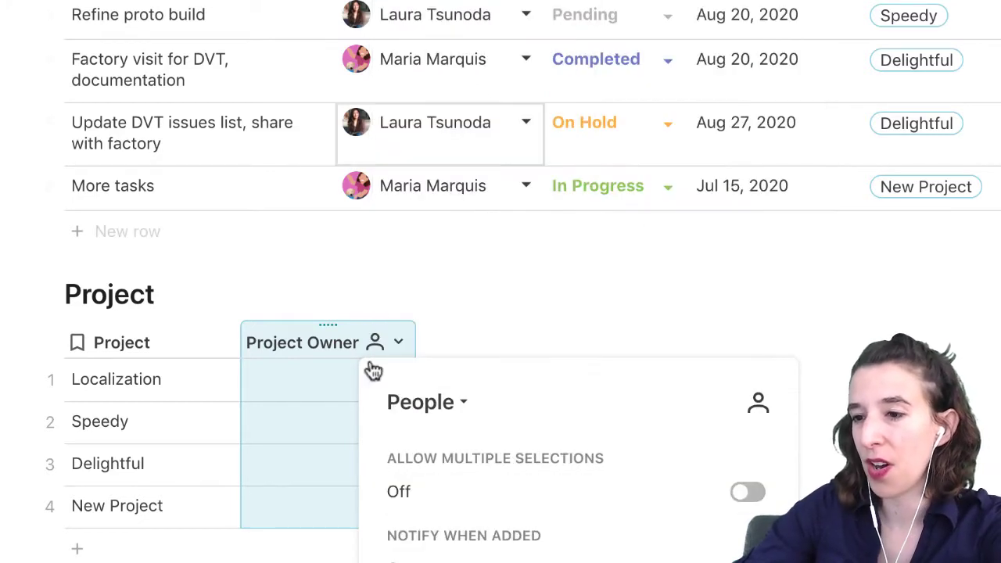
# Set Localization's Project Owner to the person assigned to "More tasks", and choose a different team member as Speedy's owner
pyautogui.click(325, 391)
pyautogui.click(329, 387)
pyautogui.write('maria')
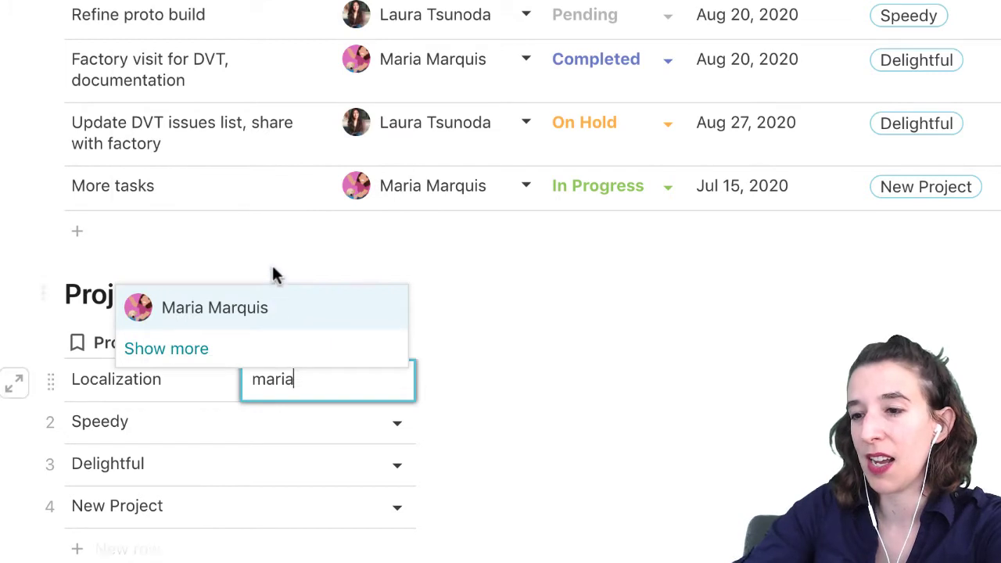
pyautogui.press('Return')
pyautogui.click(292, 421)
pyautogui.write('jo')
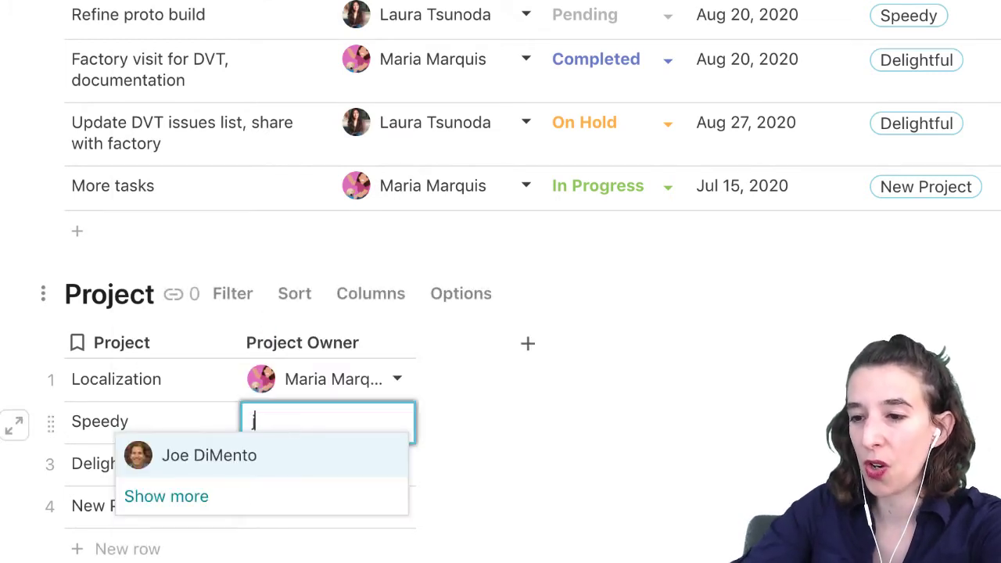
pyautogui.click(265, 457)
# Set Delightful's Project Owner to the assignee of "Update DVT issues list, share with factory" and give New Project the same owner as Localization
pyautogui.click(270, 469)
pyautogui.click(270, 470)
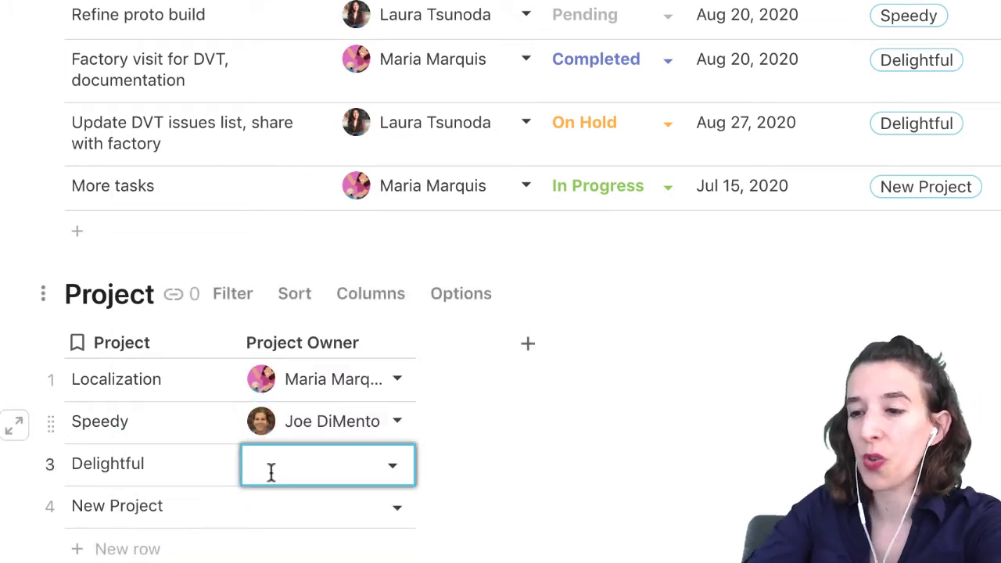
pyautogui.write('la')
pyautogui.click(273, 358)
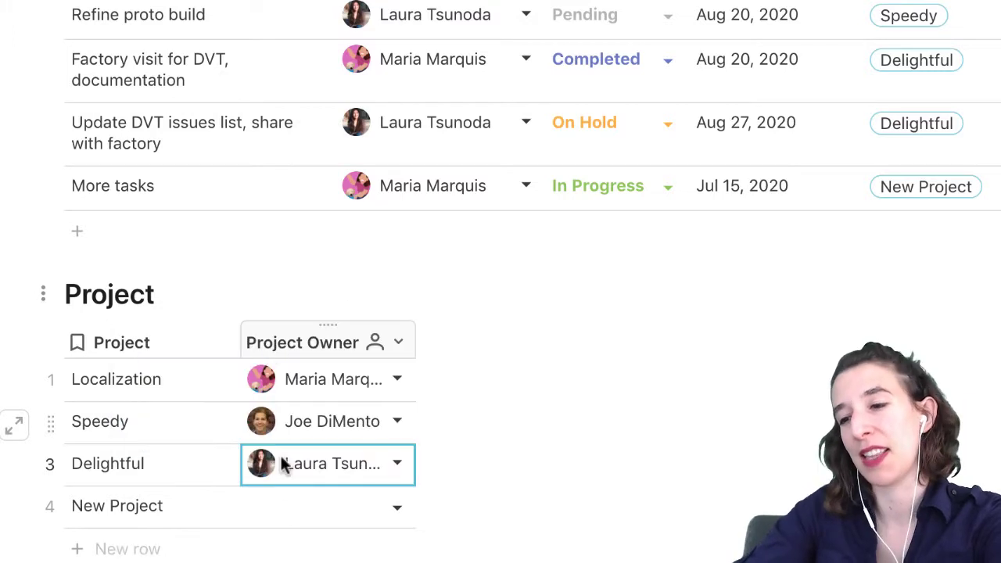
pyautogui.click(290, 512)
pyautogui.write('mma')
pyautogui.press('BackSpace')
pyautogui.press('BackSpace')
pyautogui.write('ar')
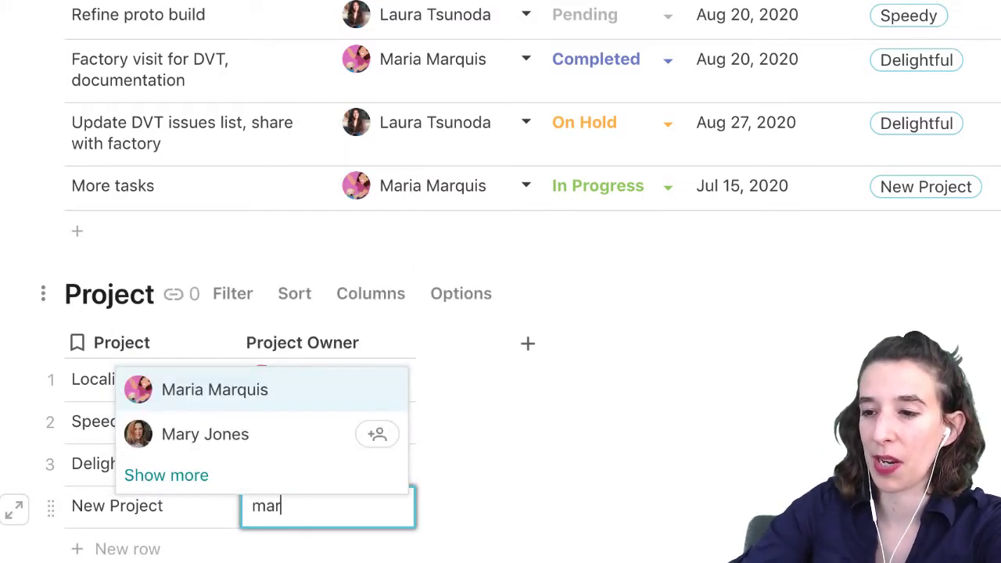
pyautogui.click(290, 391)
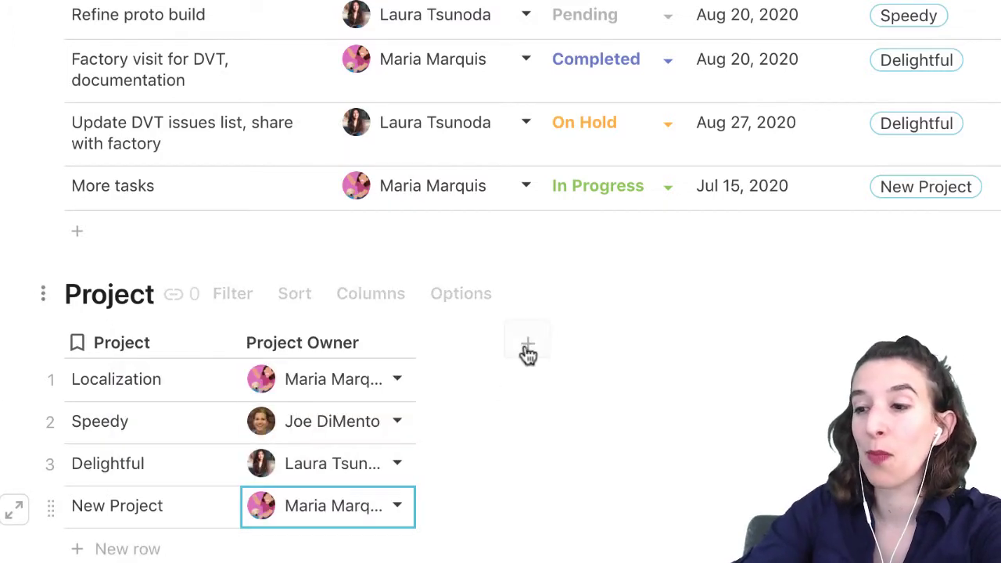
# Add two more columns to the Project table, named "Description" and "Due Date"
pyautogui.click(530, 346)
pyautogui.click(626, 354)
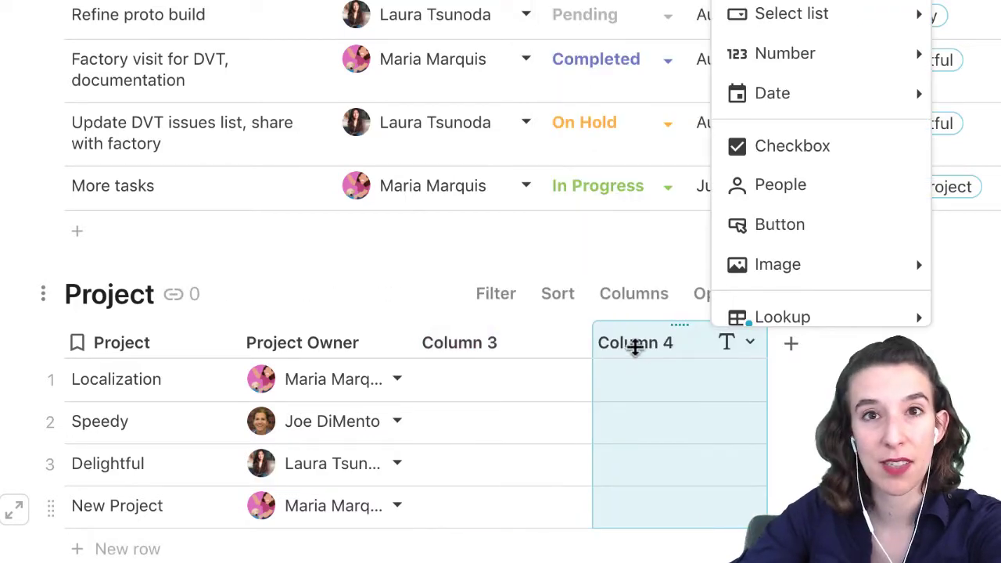
pyautogui.click(494, 352)
pyautogui.write('Des')
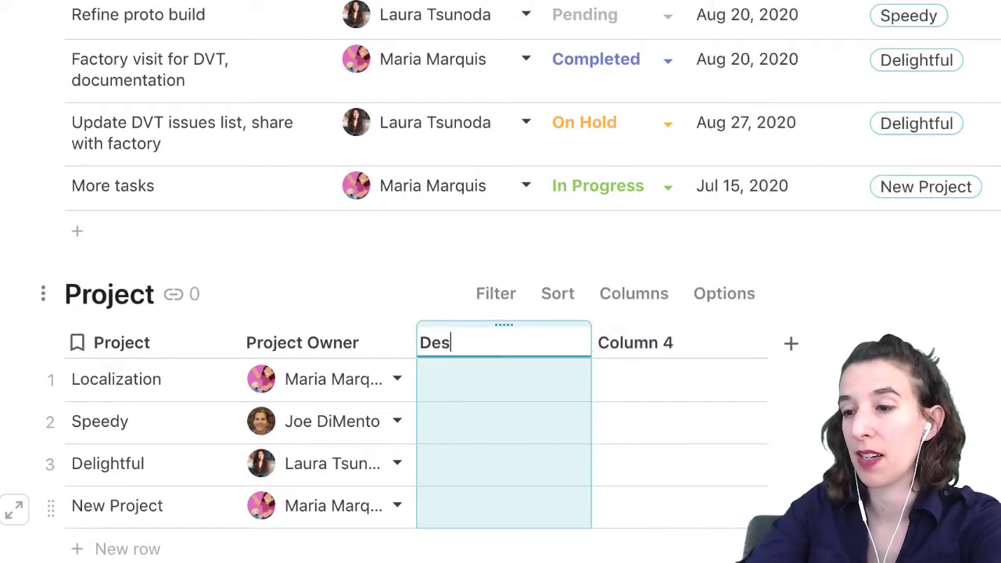
pyautogui.click(661, 334)
pyautogui.write('Due Date')
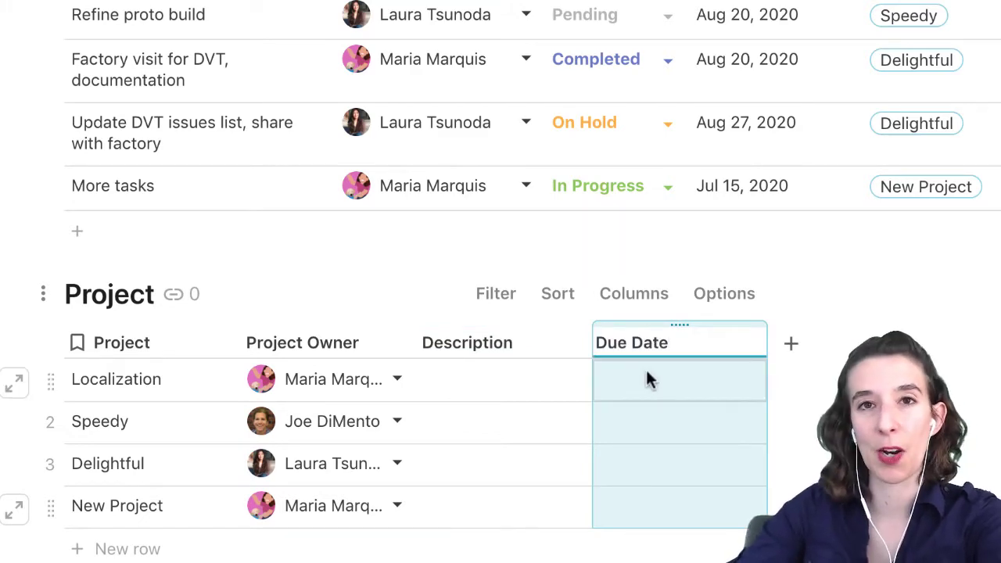
pyautogui.click(646, 378)
# Examine the linked project details and the column options of the Tasks table's Project column
pyautogui.scroll(2, 646, 485)
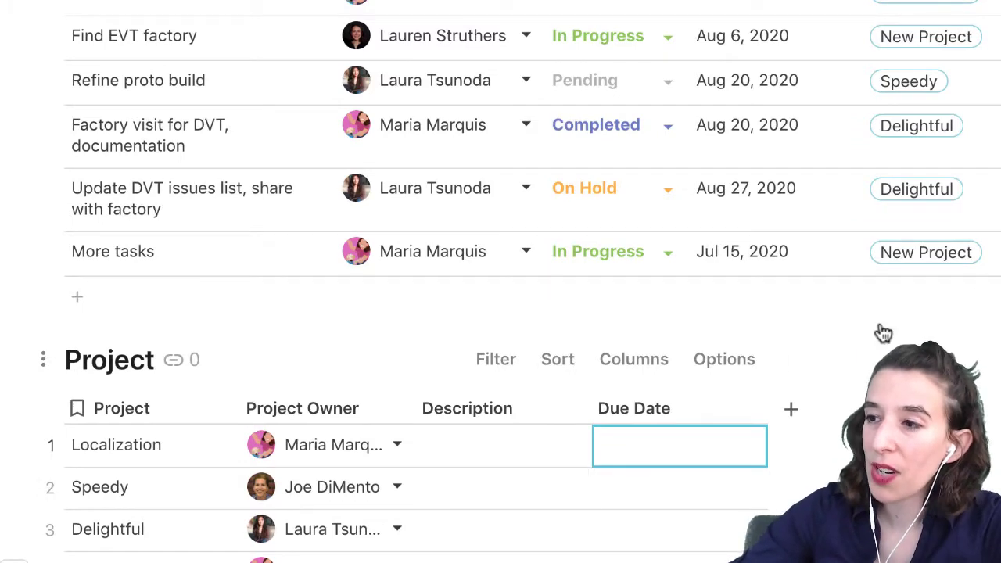
pyautogui.scroll(2, 990, 297)
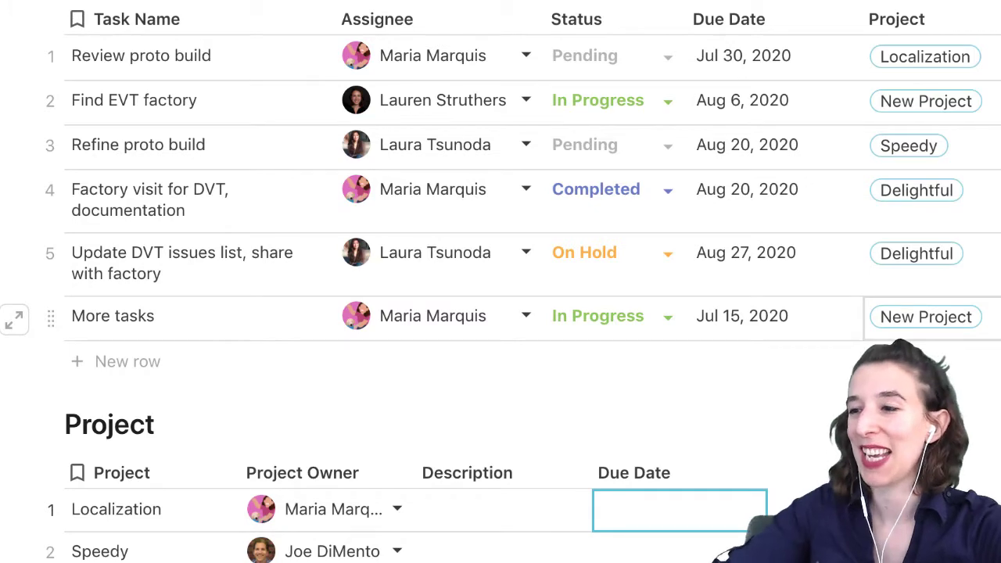
pyautogui.moveTo(946, 326)
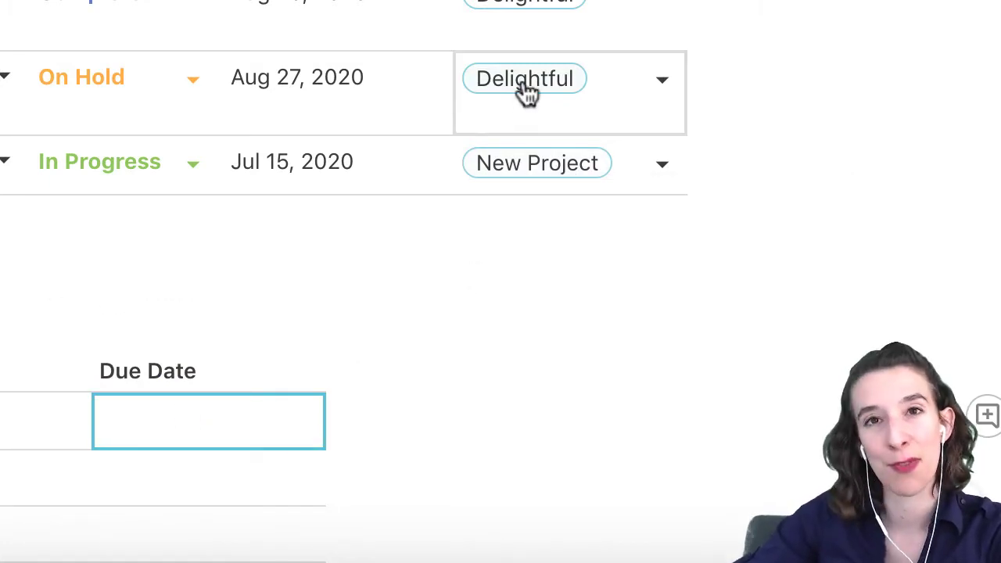
pyautogui.moveTo(527, 92)
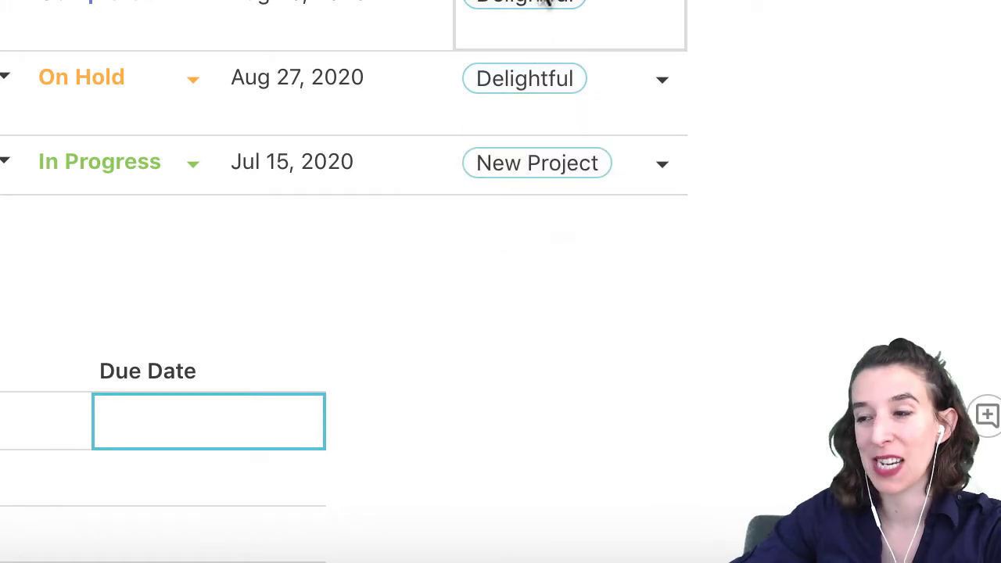
pyautogui.moveTo(542, 5)
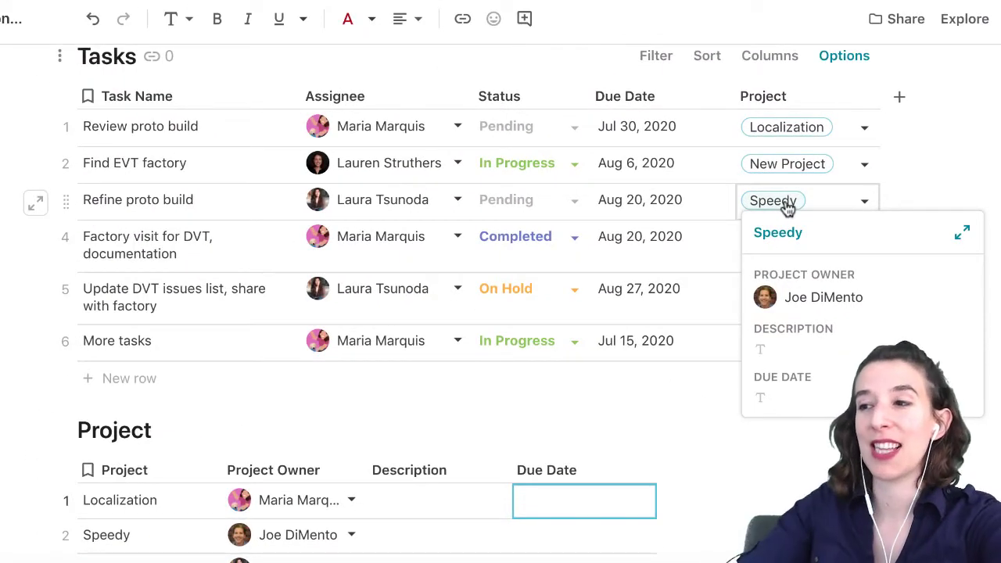
pyautogui.click(866, 97)
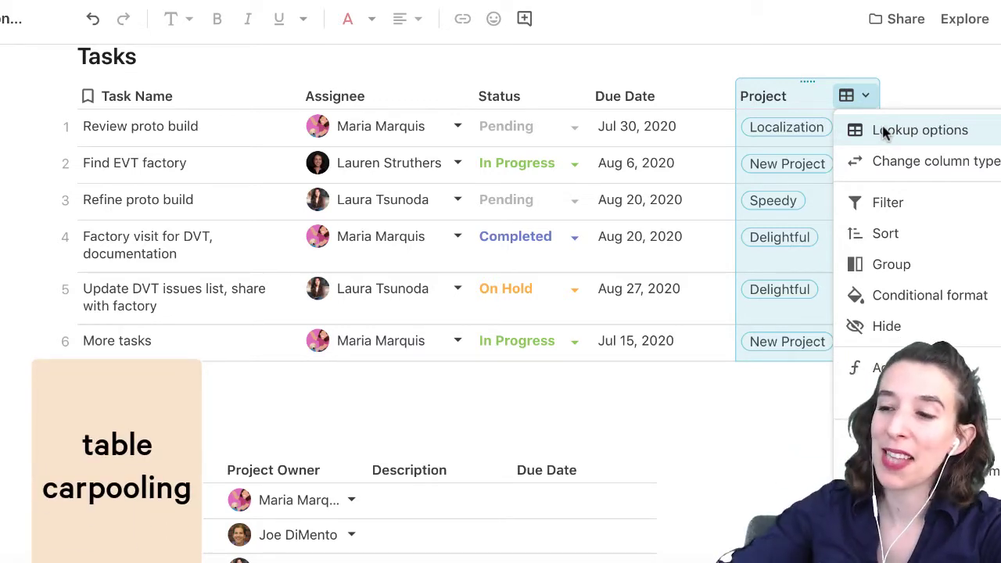
pyautogui.click(471, 404)
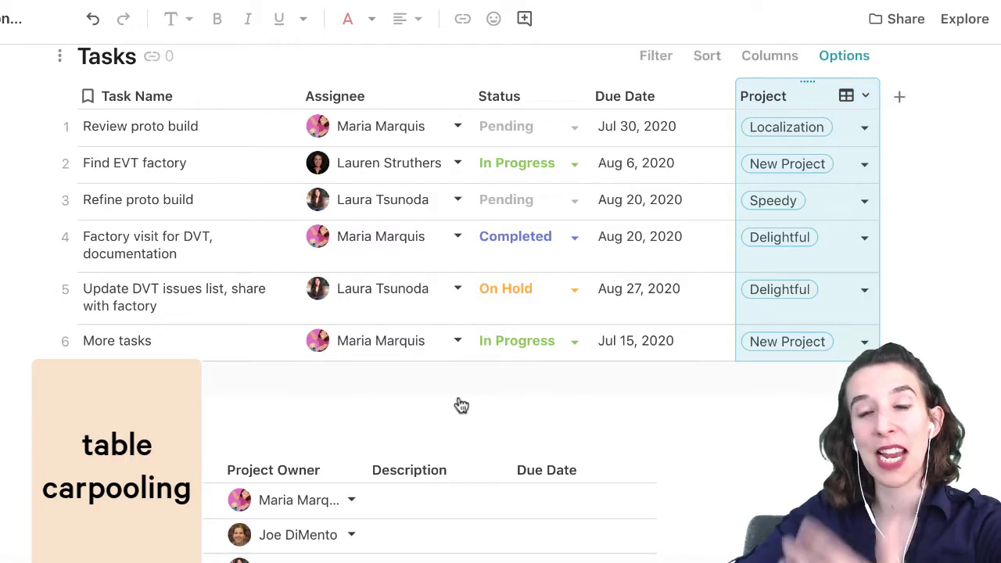
pyautogui.click(460, 404)
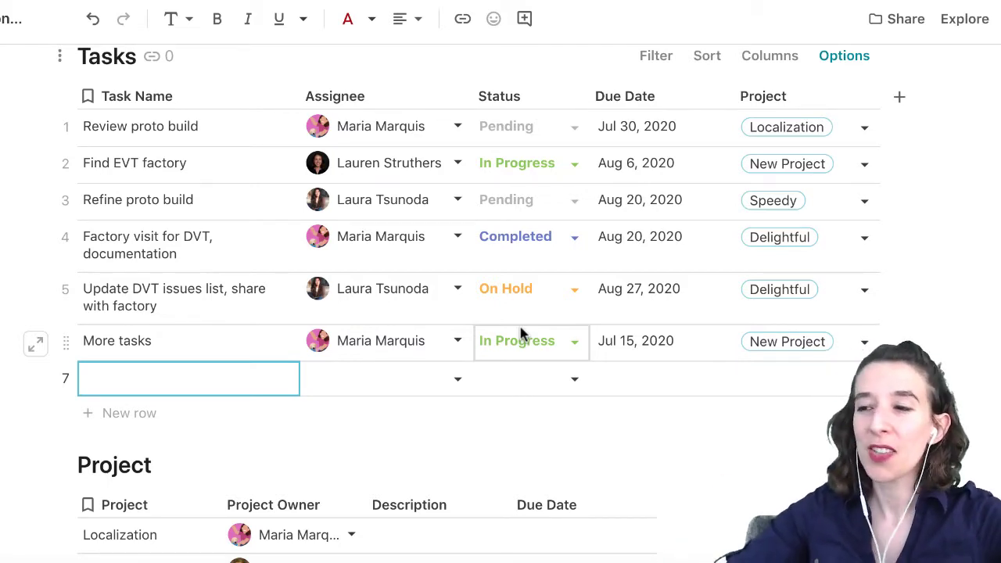
# Show the document's page list and open the Personal Example page
pyautogui.scroll(3, 757, 320)
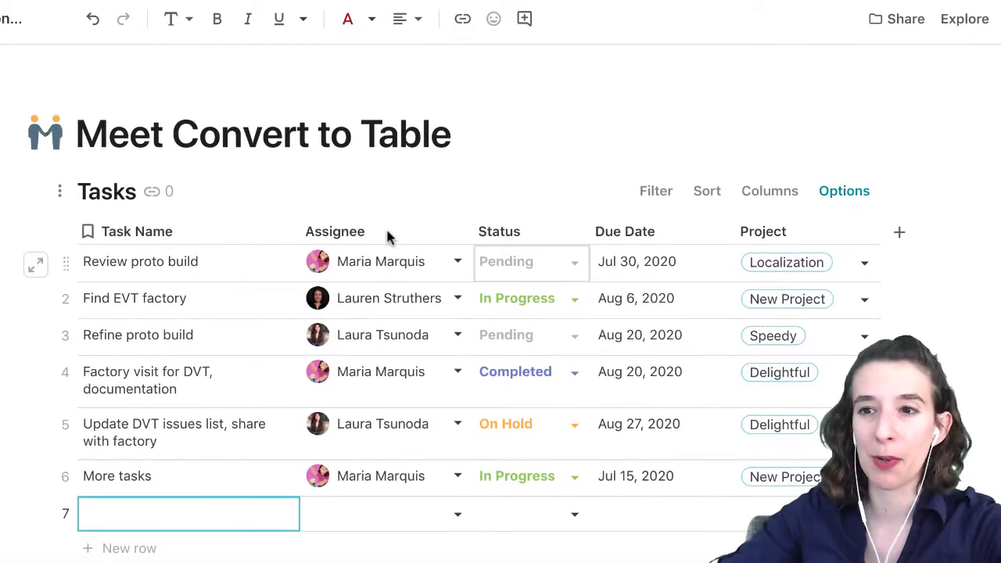
pyautogui.click(8, 18)
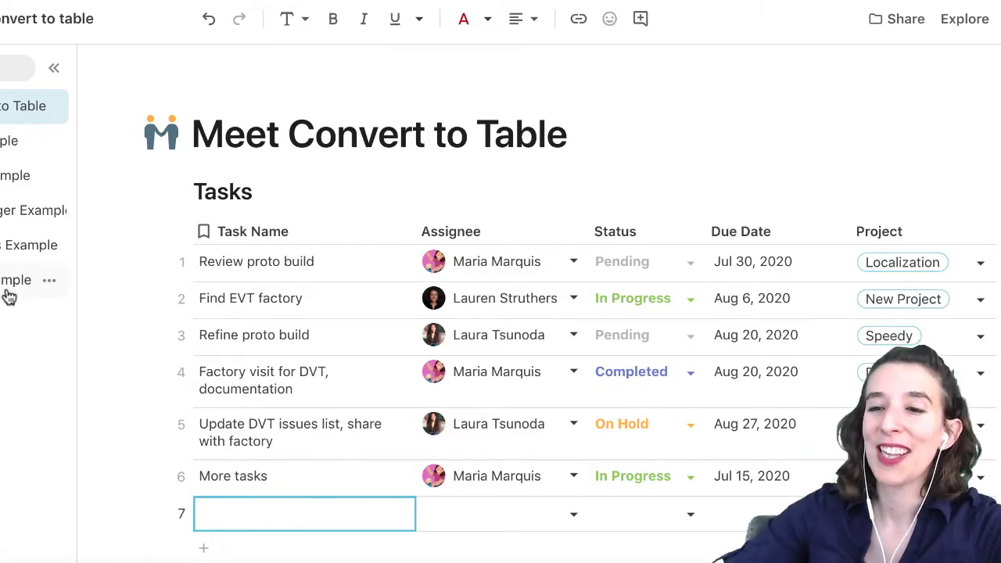
pyautogui.click(15, 143)
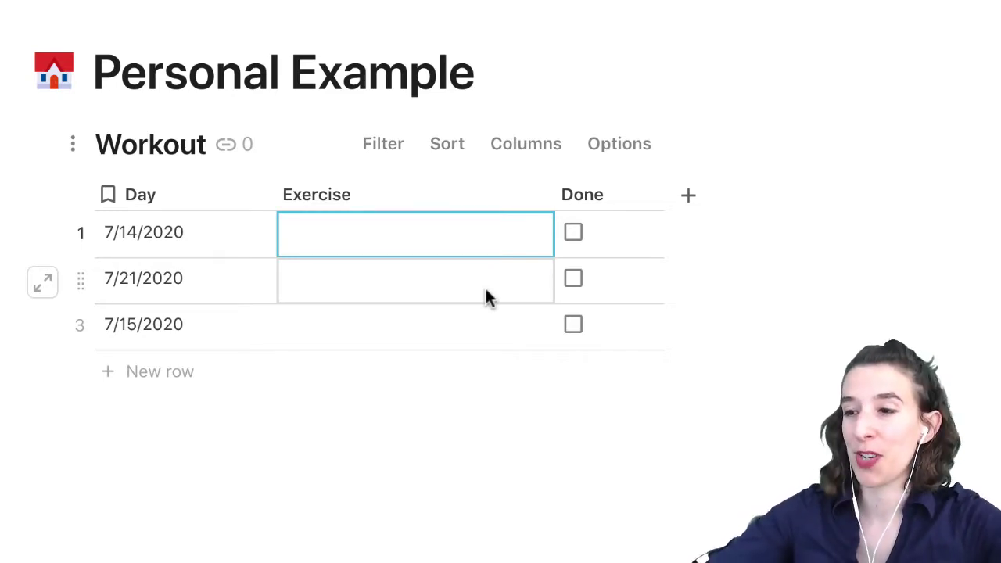
# Change the Workout table's Exercise column to a new select list with the items Crunches, Jumping Jacks, Lie on the Ground
pyautogui.click(522, 197)
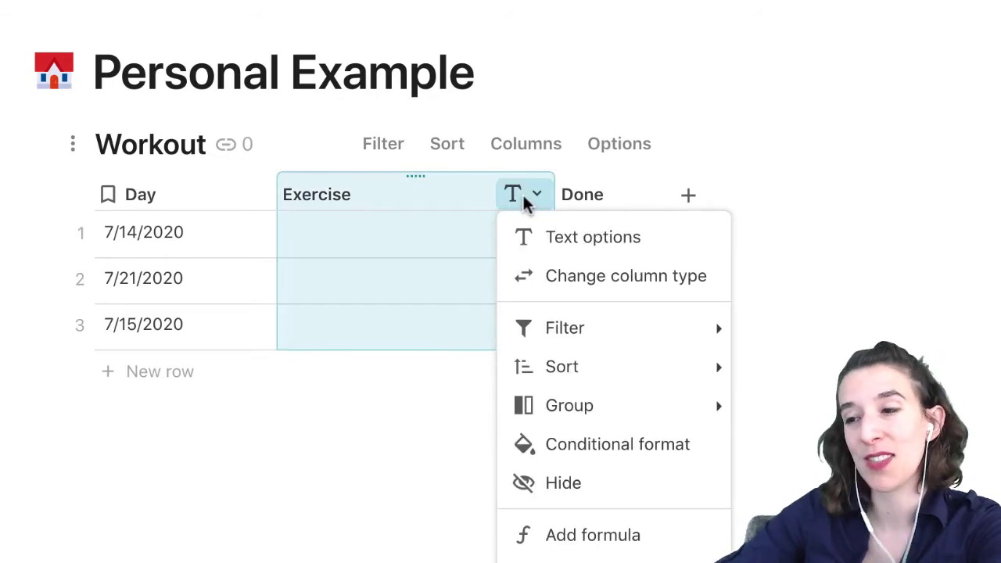
pyautogui.click(550, 239)
pyautogui.click(551, 258)
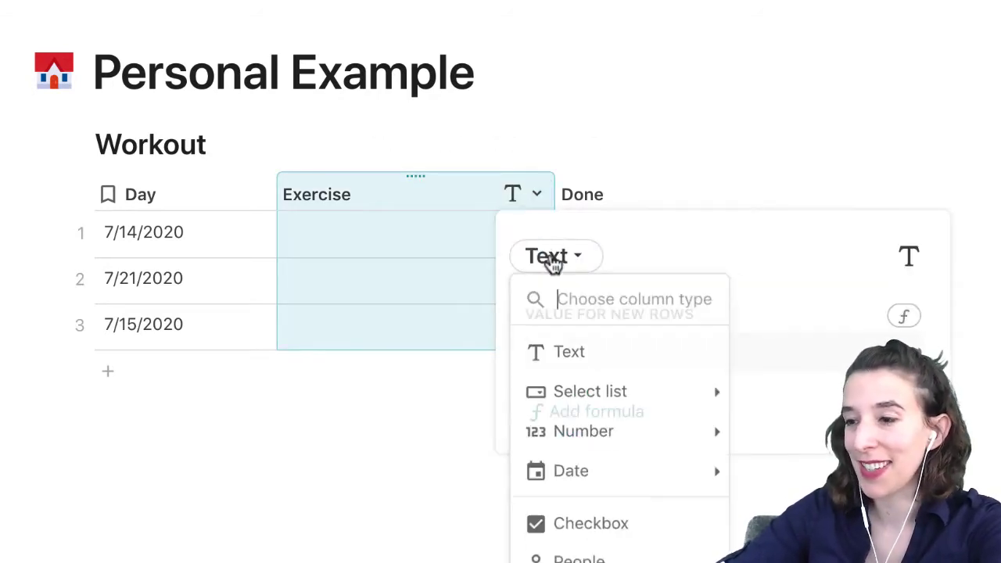
pyautogui.moveTo(572, 388)
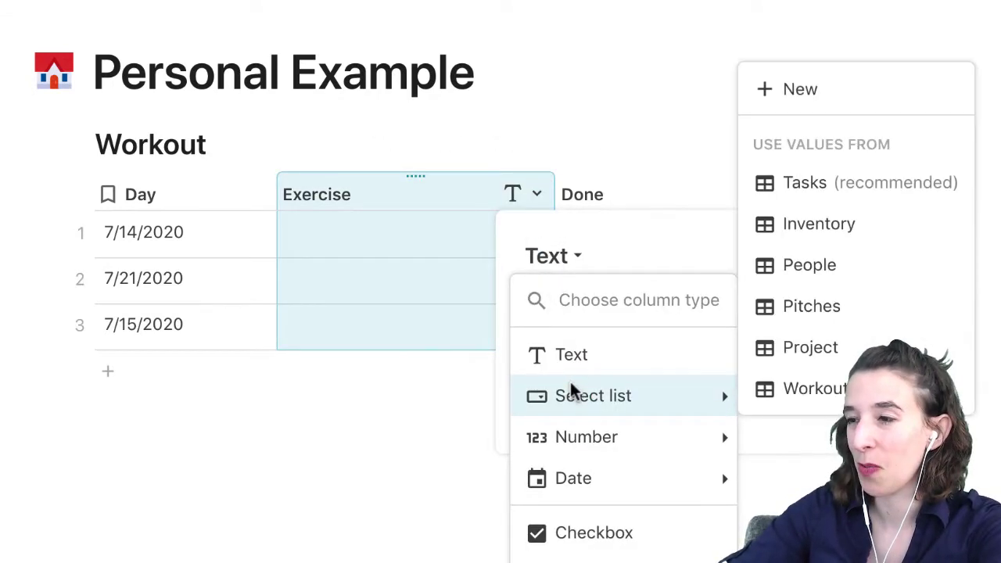
pyautogui.click(904, 98)
pyautogui.click(589, 358)
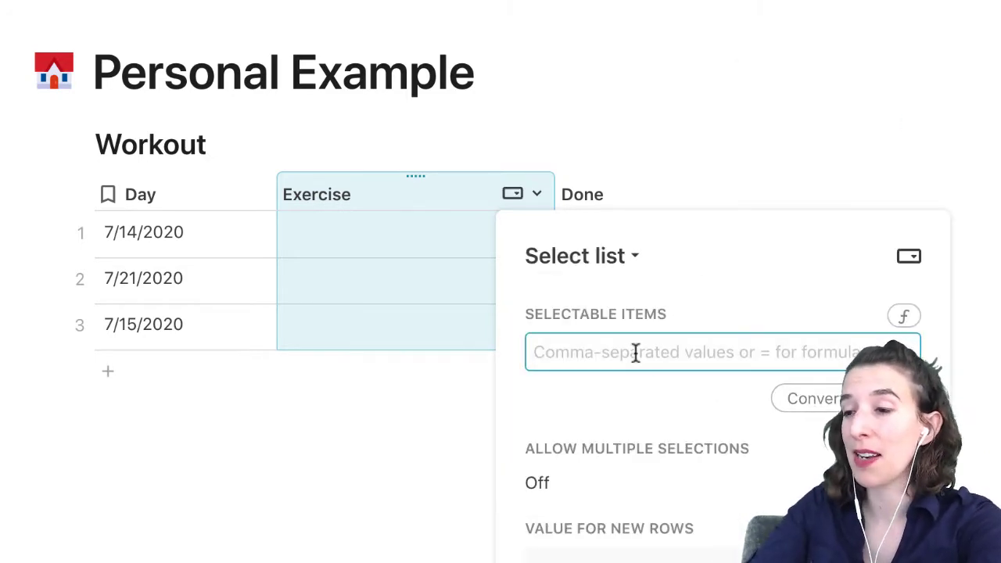
pyautogui.write('Chr')
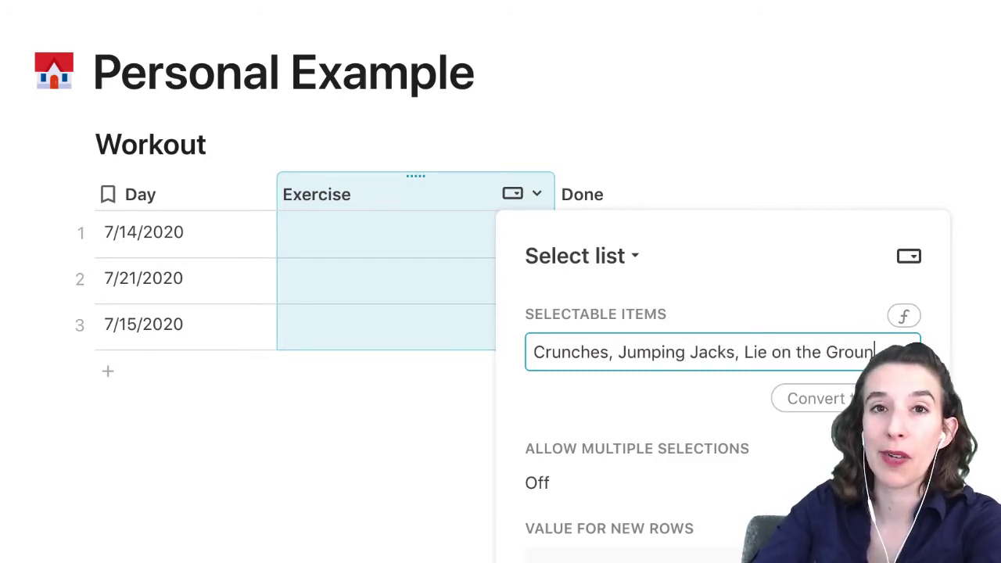
pyautogui.click(648, 411)
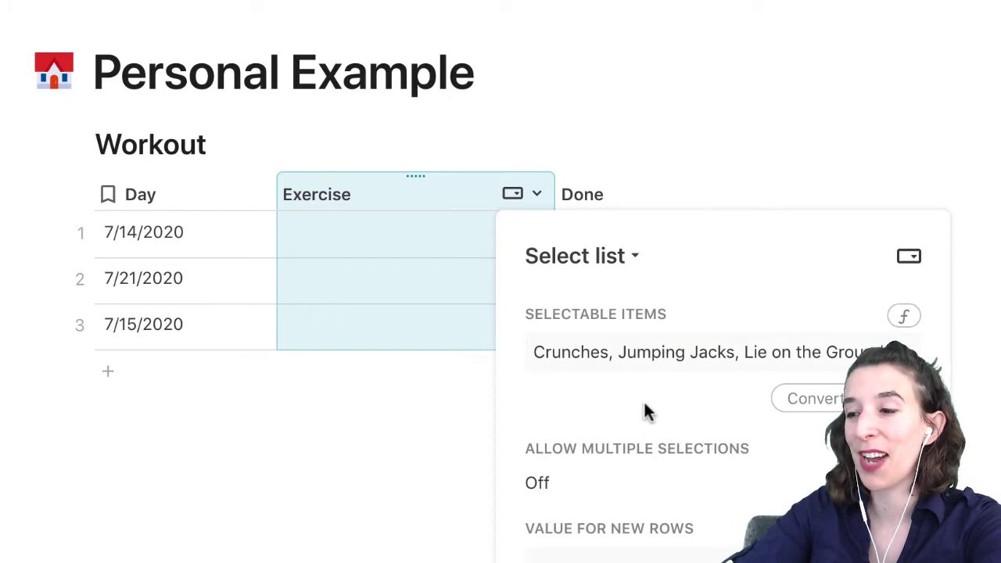
# Convert the Exercise column's select list into a new table named Exercise, located below the current table
pyautogui.click(815, 400)
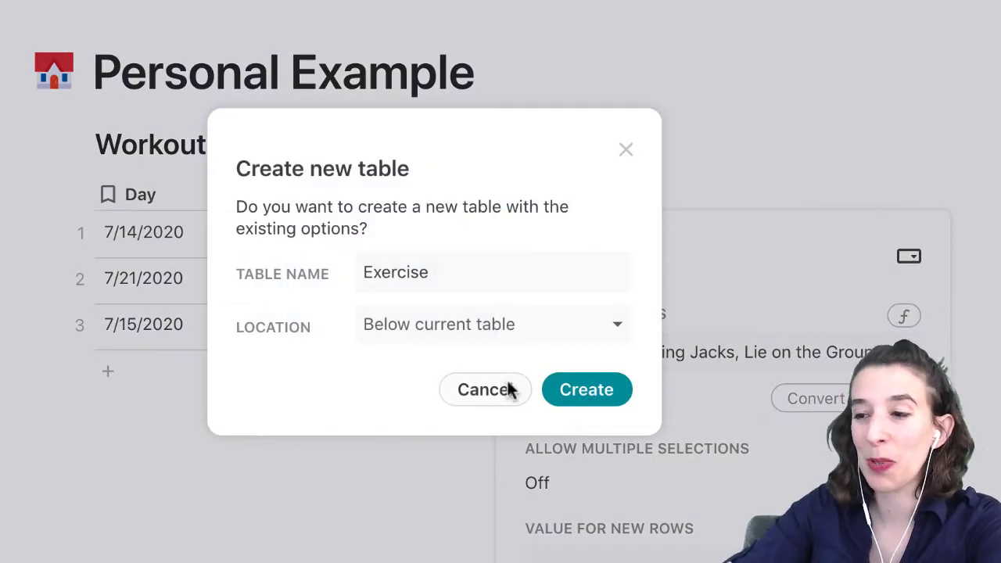
pyautogui.click(591, 399)
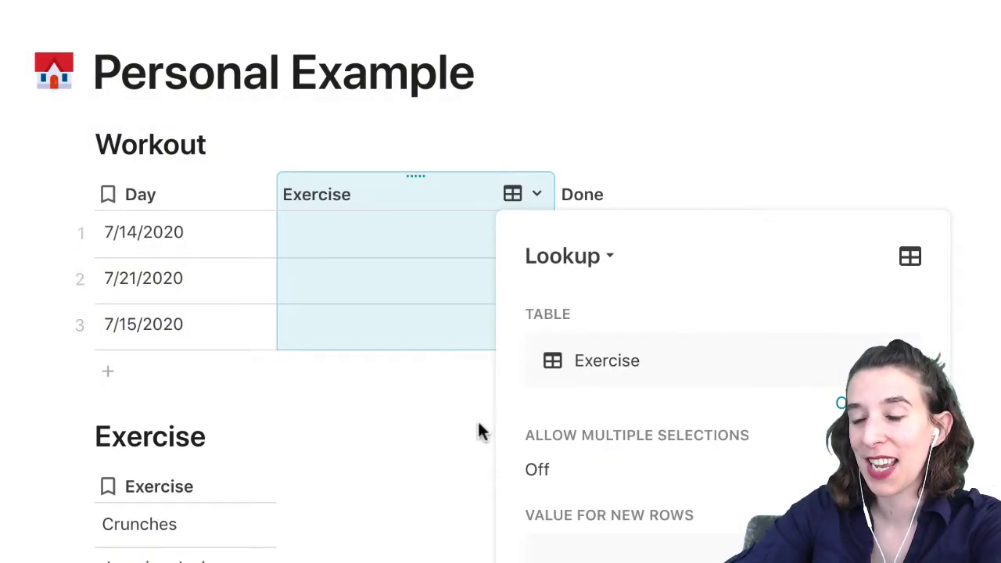
# Add a second column to the new Exercise table and open the full Packs catalog from its column type choices
pyautogui.scroll(-2, 291, 440)
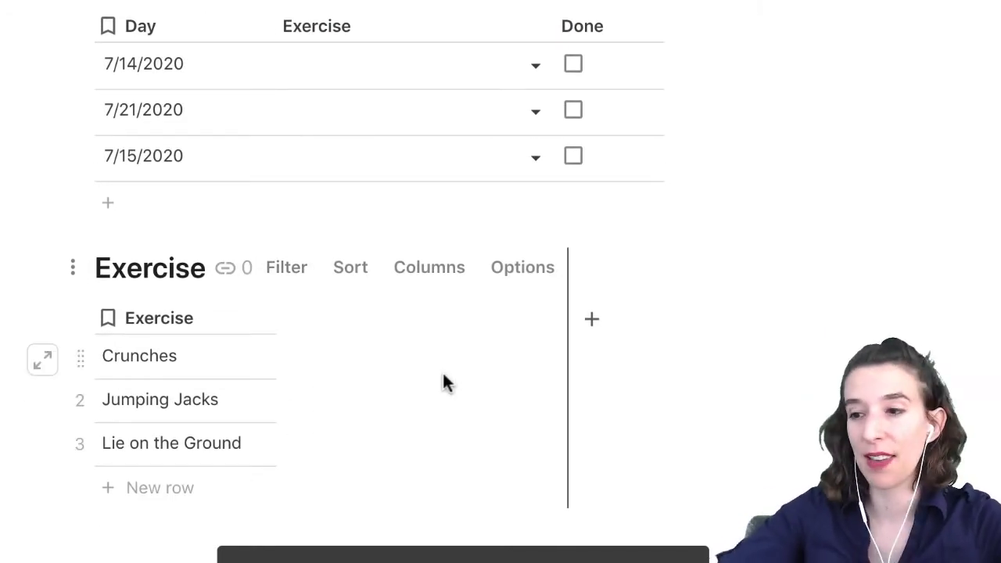
pyautogui.click(593, 327)
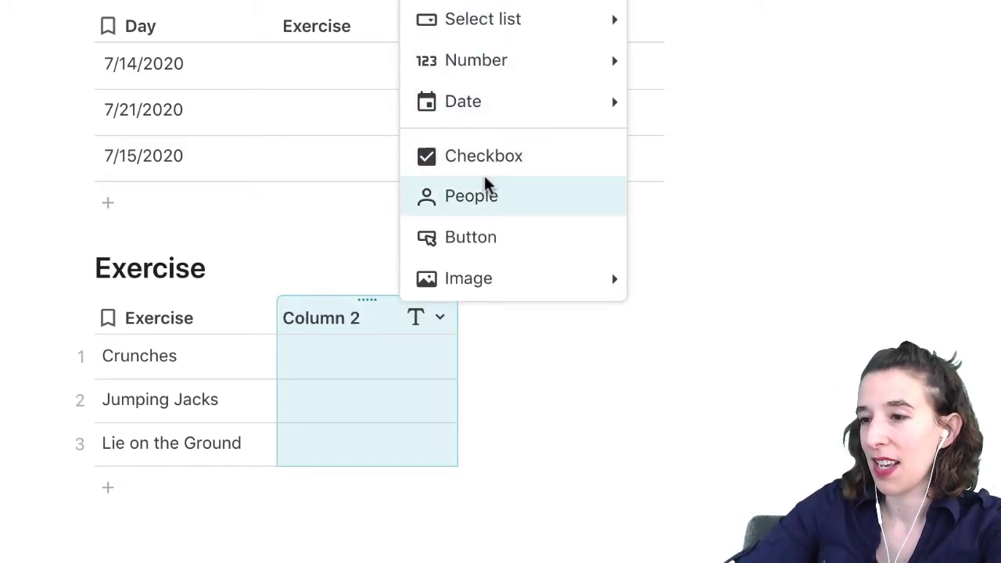
pyautogui.scroll(-2, 485, 184)
pyautogui.scroll(-1, 484, 185)
pyautogui.moveTo(480, 208)
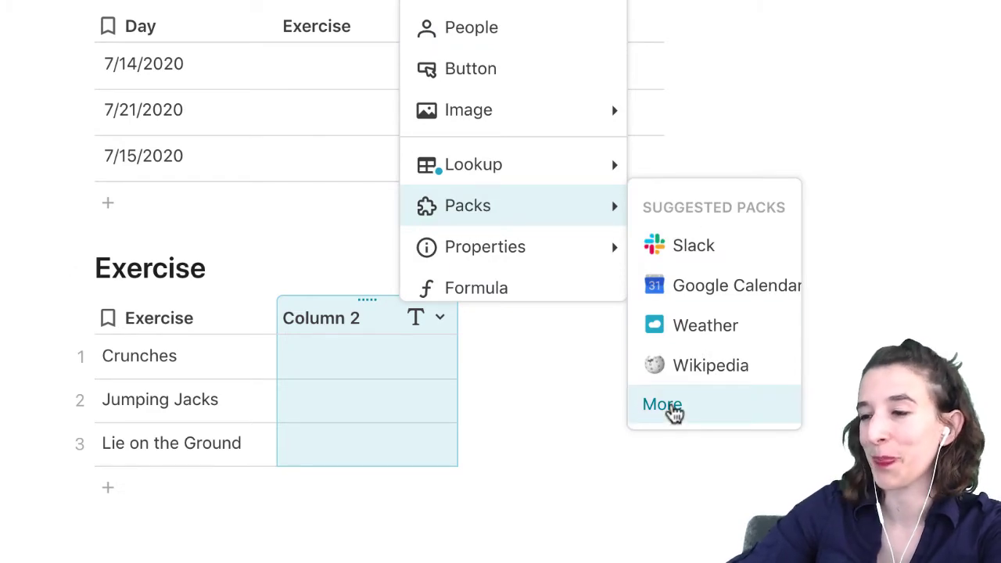
pyautogui.click(671, 408)
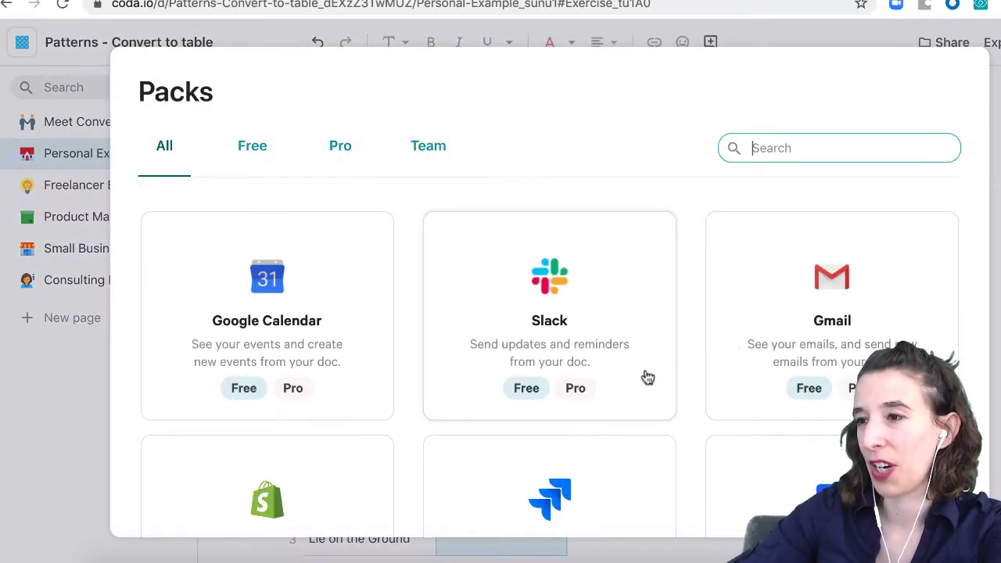
# Search the packs for "you" and install the free YouTube pack
pyautogui.scroll(-3, 644, 376)
pyautogui.scroll(3, 644, 376)
pyautogui.write('you')
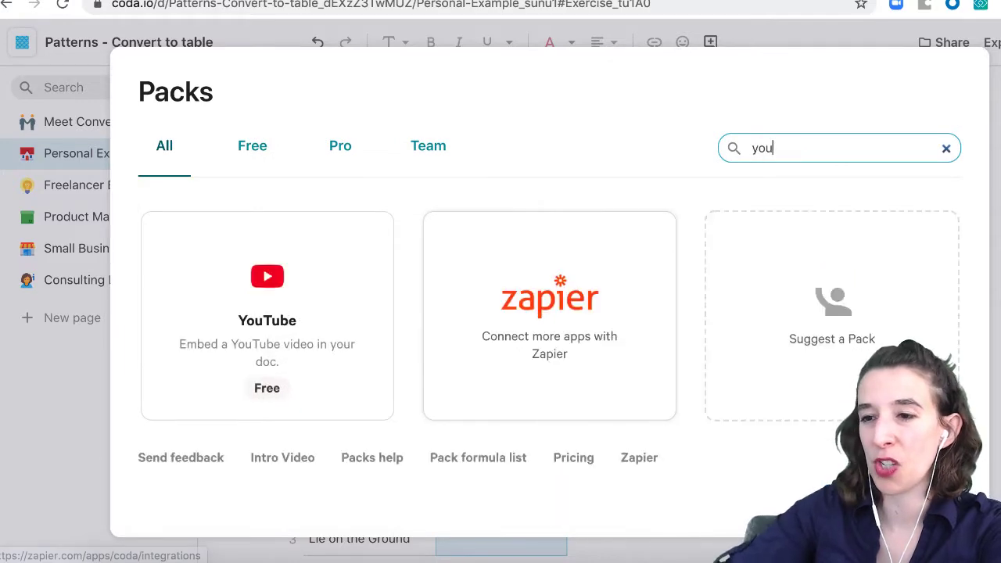
pyautogui.click(220, 317)
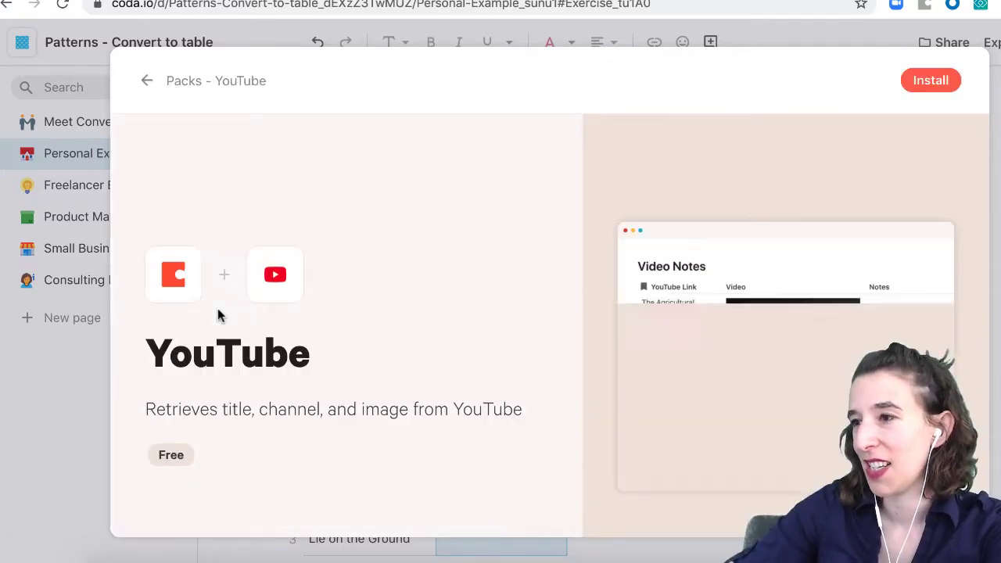
pyautogui.click(919, 81)
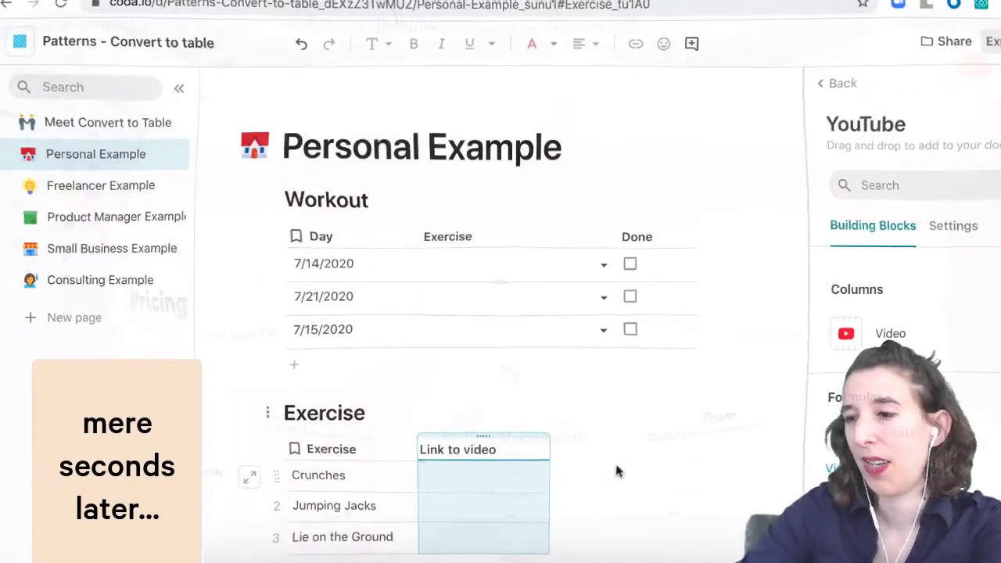
pyautogui.click(532, 477)
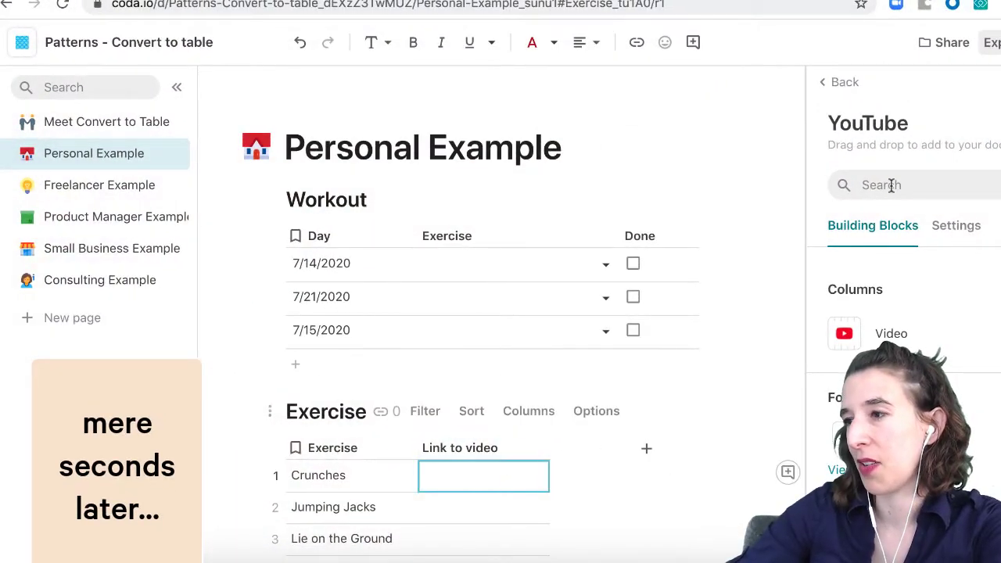
pyautogui.press('Escape')
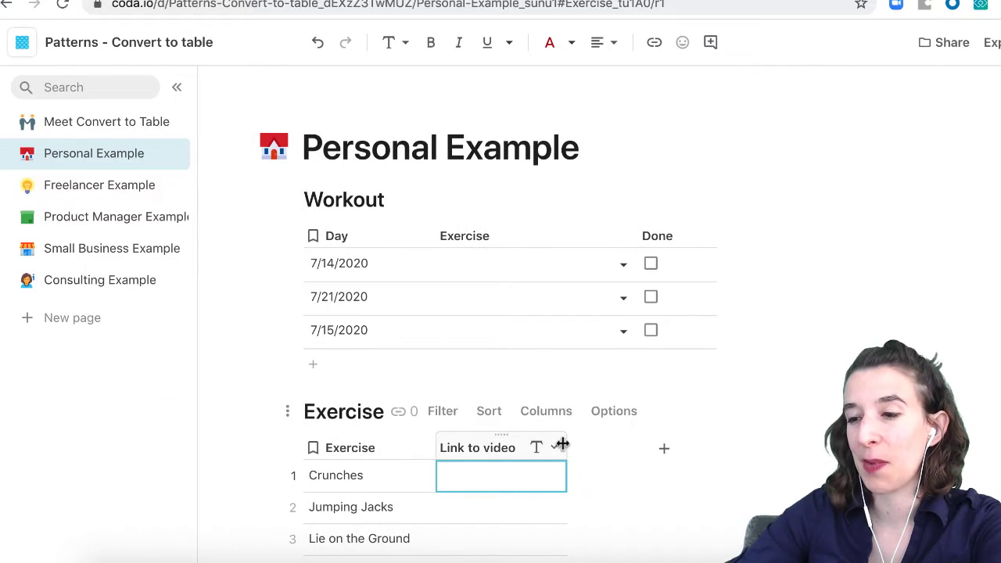
pyautogui.press('Return')
pyautogui.write('https://www.youtube.com/watch?v=m5DJMRYDSc0')
pyautogui.press('Return')
pyautogui.scroll(-1, 529, 522)
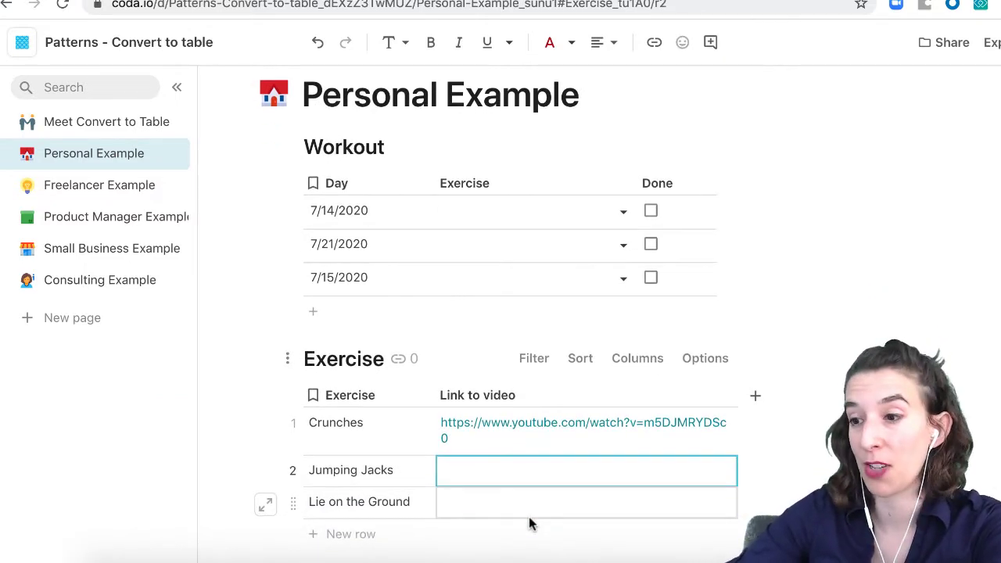
# Change the Link to video column's type from text to the YouTube pack's Video type
pyautogui.click(710, 396)
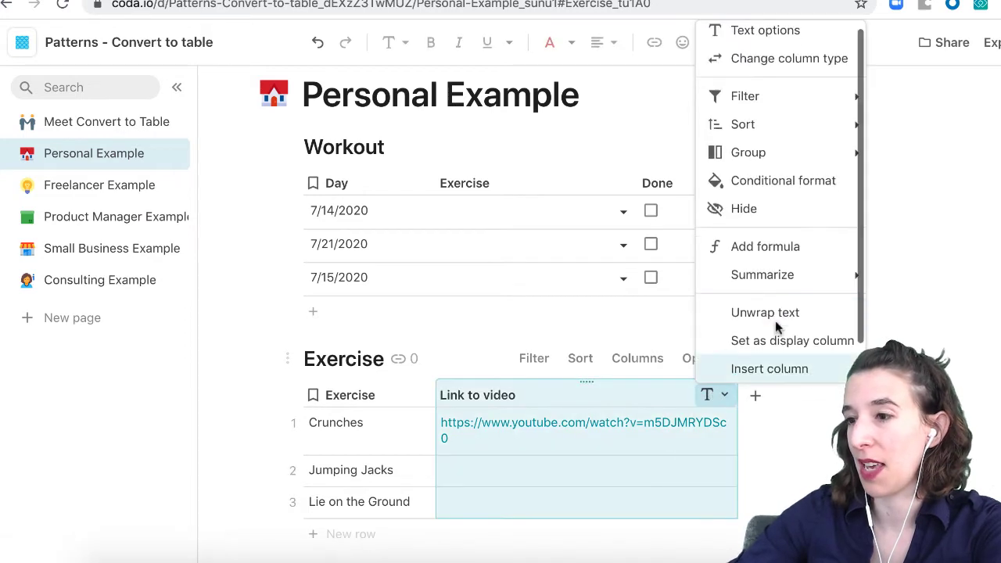
pyautogui.scroll(-1, 774, 321)
pyautogui.scroll(1, 785, 227)
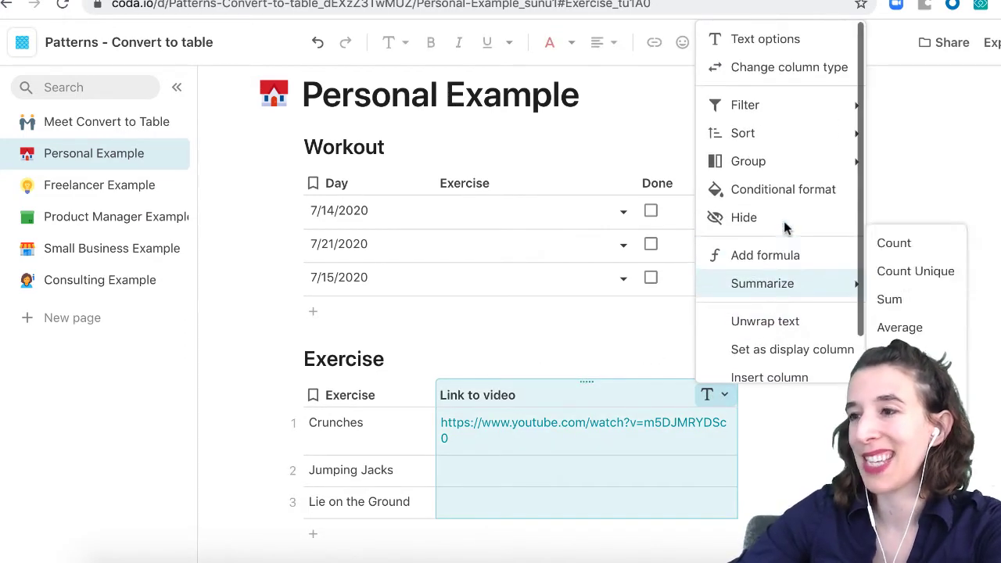
pyautogui.click(796, 39)
pyautogui.click(756, 239)
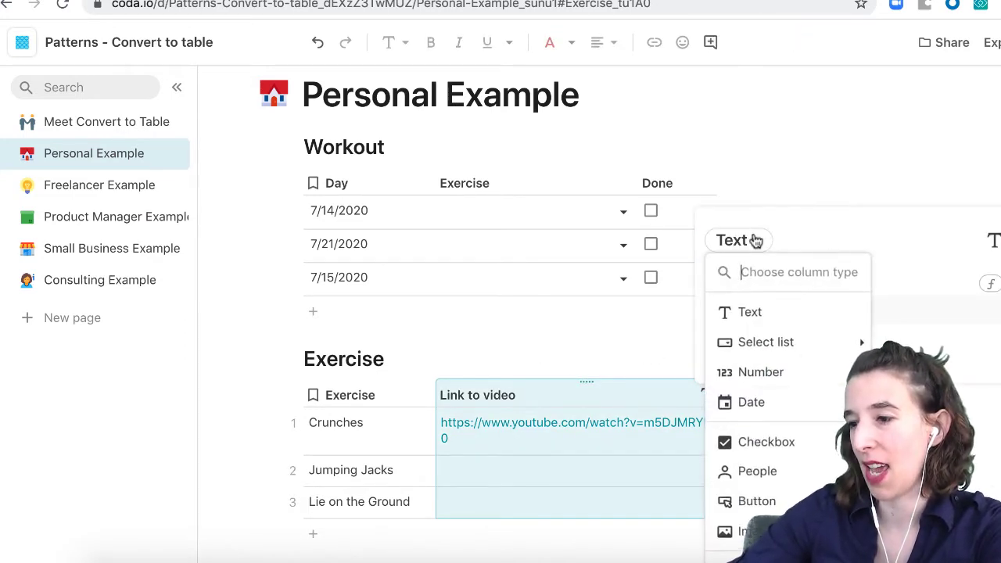
pyautogui.scroll(-2, 755, 418)
pyautogui.moveTo(756, 494)
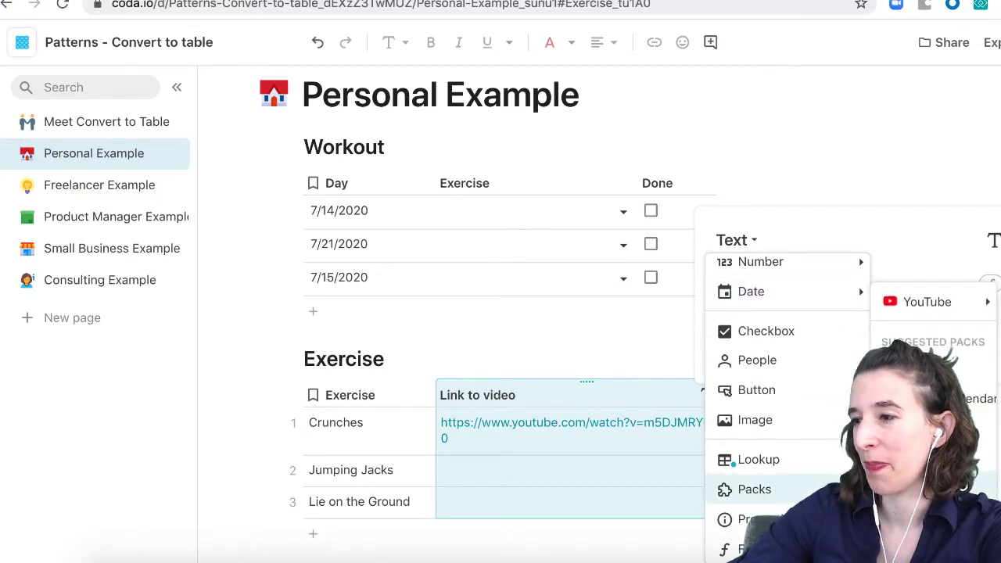
pyautogui.click(927, 302)
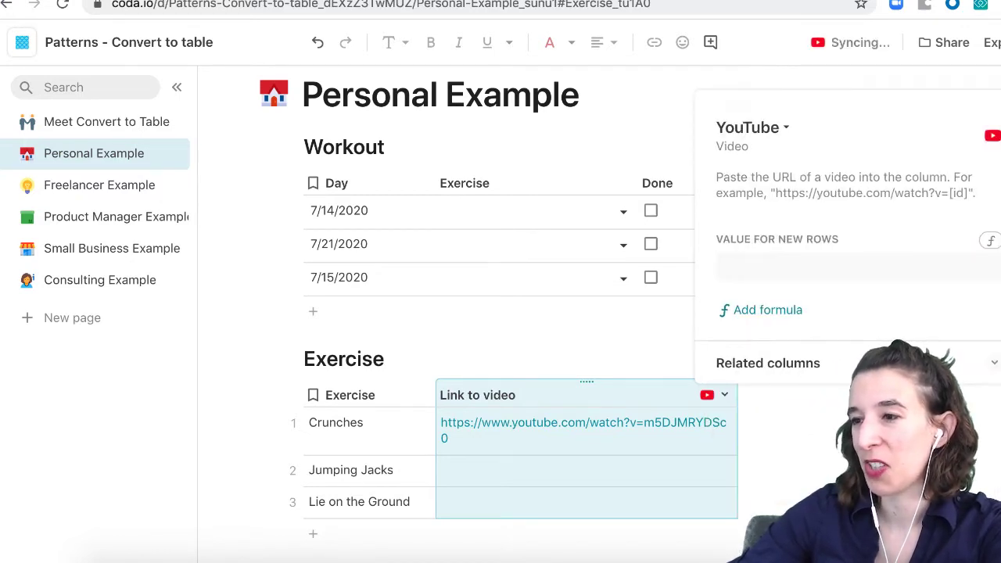
pyautogui.click(704, 458)
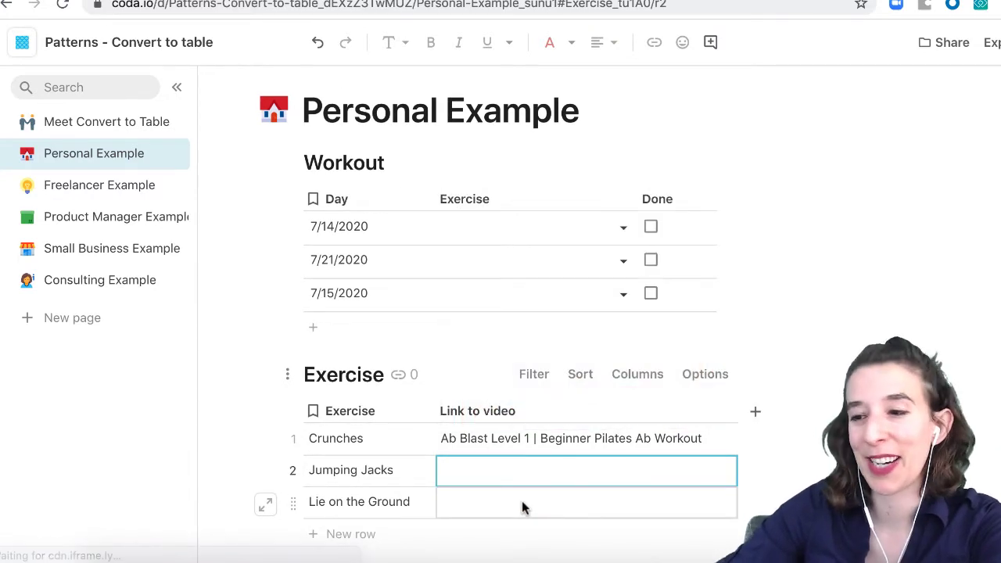
# Fill the Workout table's Exercise cells with Crunches for 7/14/2020, Jumping Jacks for 7/21/2020 and Lie on the Ground for 7/15/2020
pyautogui.click(576, 231)
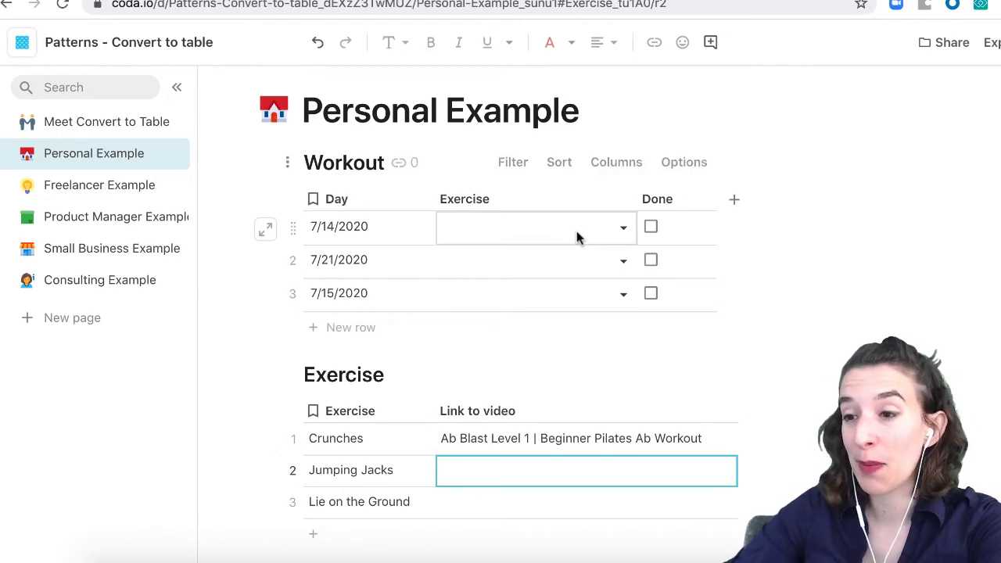
pyautogui.click(577, 230)
pyautogui.click(560, 257)
pyautogui.click(560, 261)
pyautogui.click(556, 262)
pyautogui.click(527, 312)
pyautogui.doubleClick(523, 291)
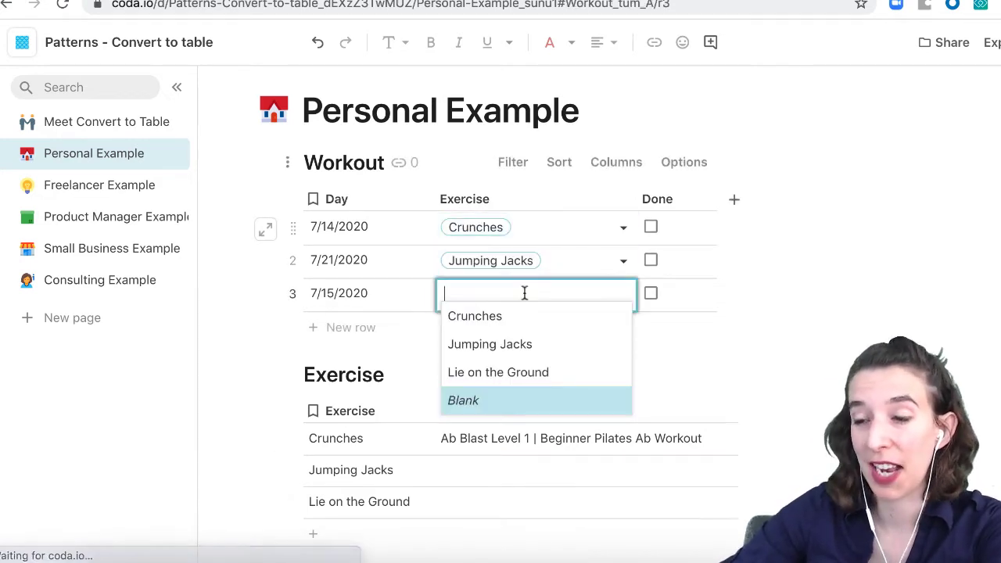
pyautogui.click(497, 377)
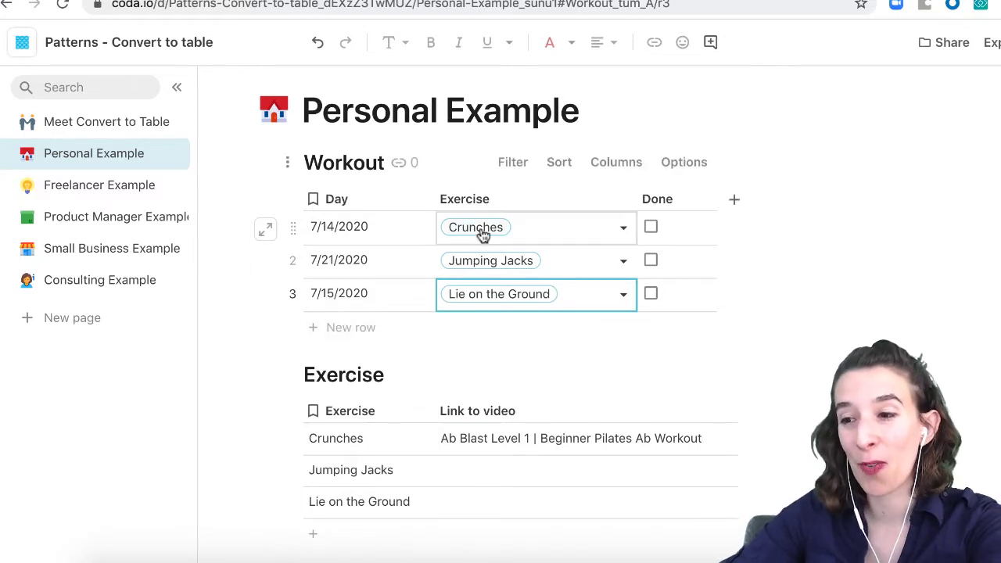
# Mark the 7/14/2020 Crunches workout as done
pyautogui.moveTo(483, 236)
pyautogui.moveTo(500, 317)
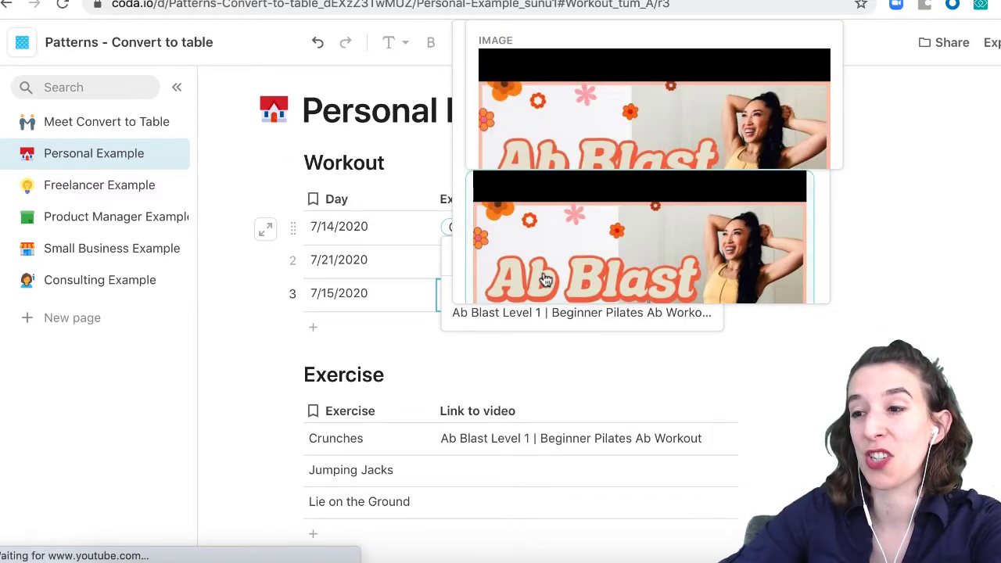
pyautogui.moveTo(608, 205)
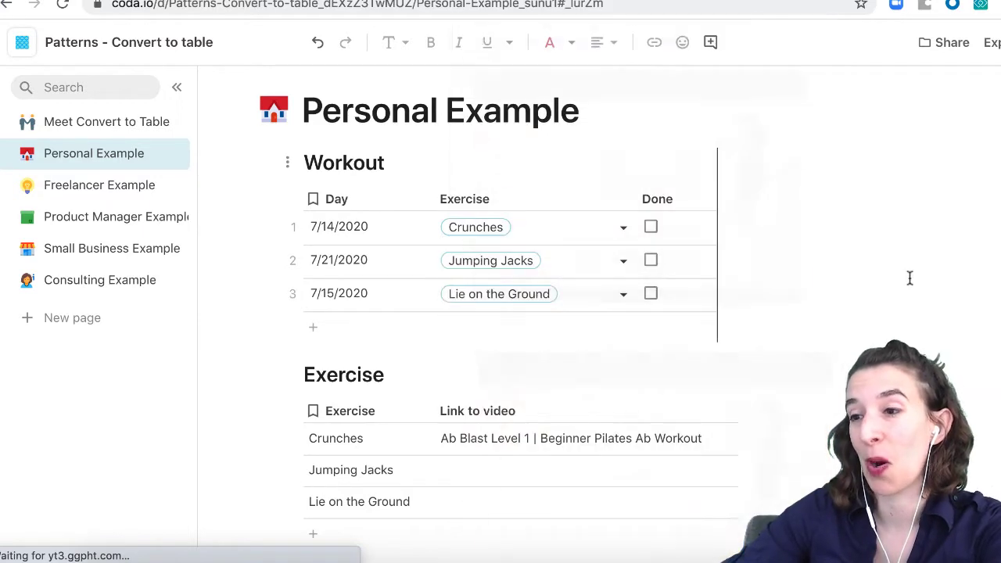
pyautogui.click(660, 232)
pyautogui.click(650, 230)
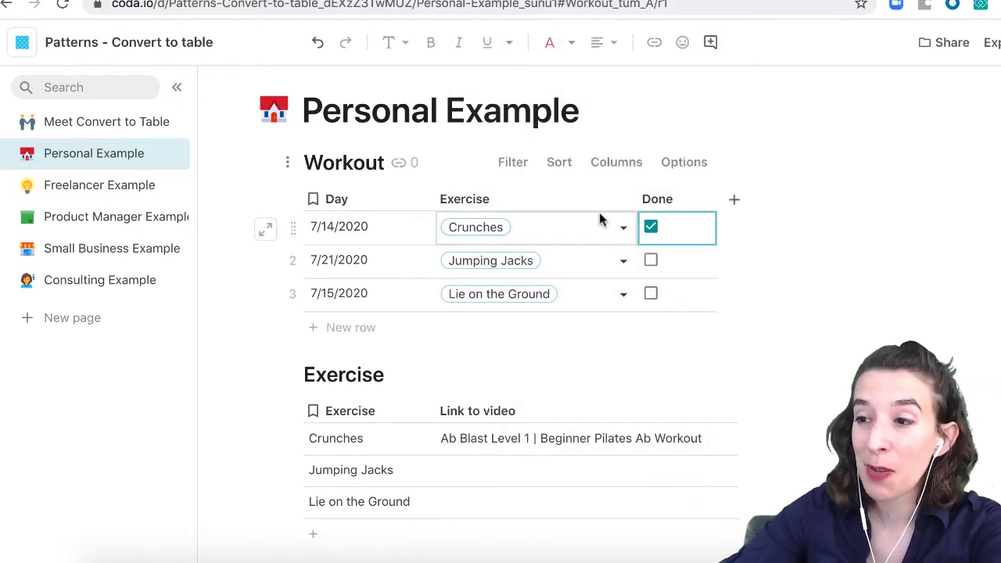
# Allow multiple selections in the Workout table's Exercise lookup column
pyautogui.click(618, 198)
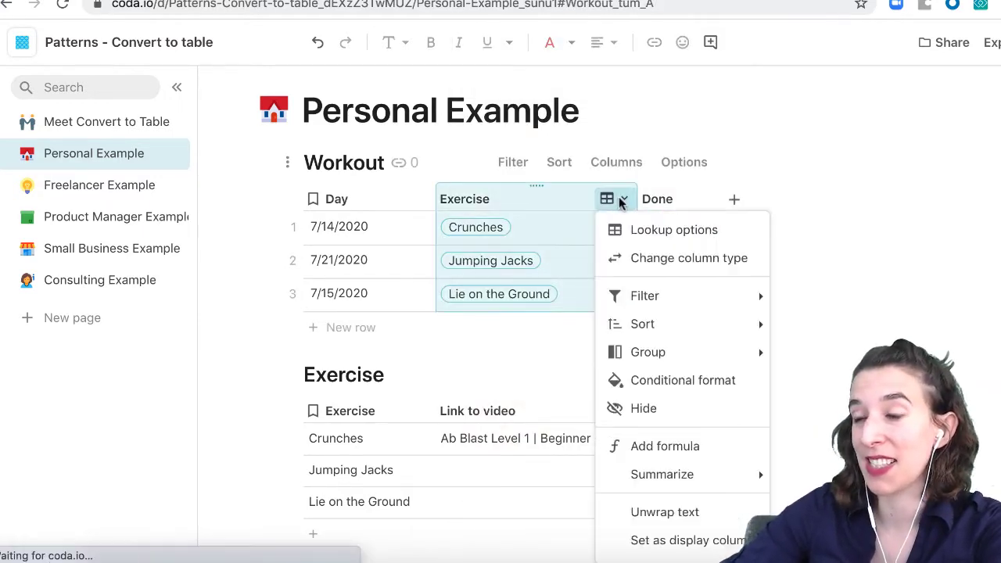
pyautogui.click(643, 231)
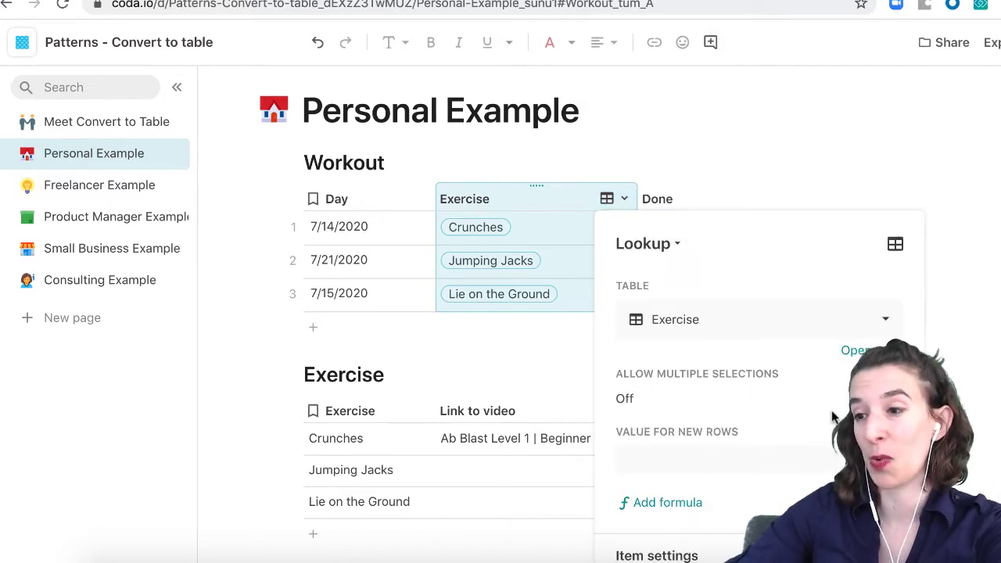
pyautogui.click(529, 381)
pyautogui.scroll(-3, 514, 335)
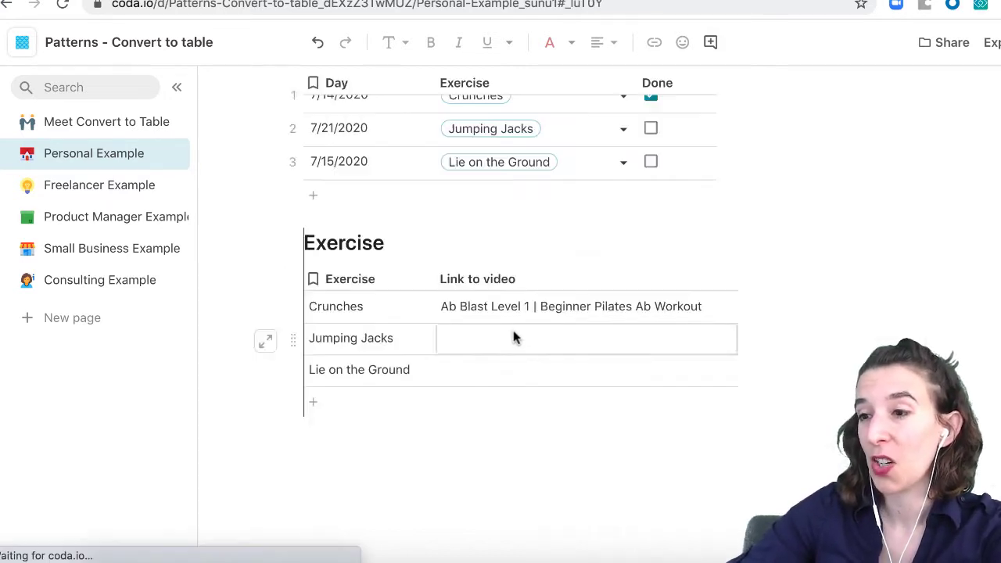
pyautogui.scroll(2, 615, 139)
# Add Lie on the Ground as a second exercise alongside Crunches in the 7/14/2020 workout row
pyautogui.click(599, 185)
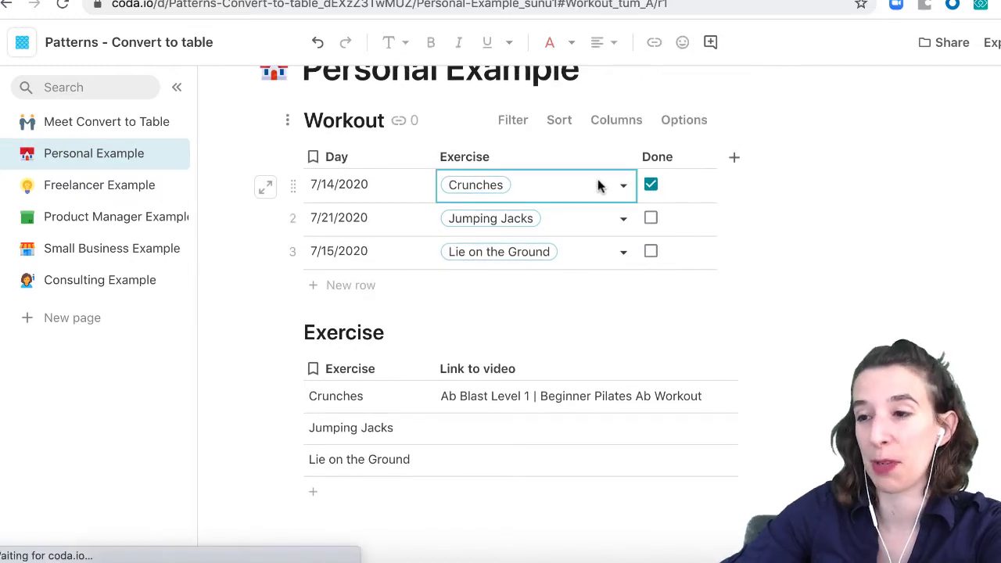
pyautogui.click(599, 186)
pyautogui.click(564, 264)
pyautogui.click(752, 269)
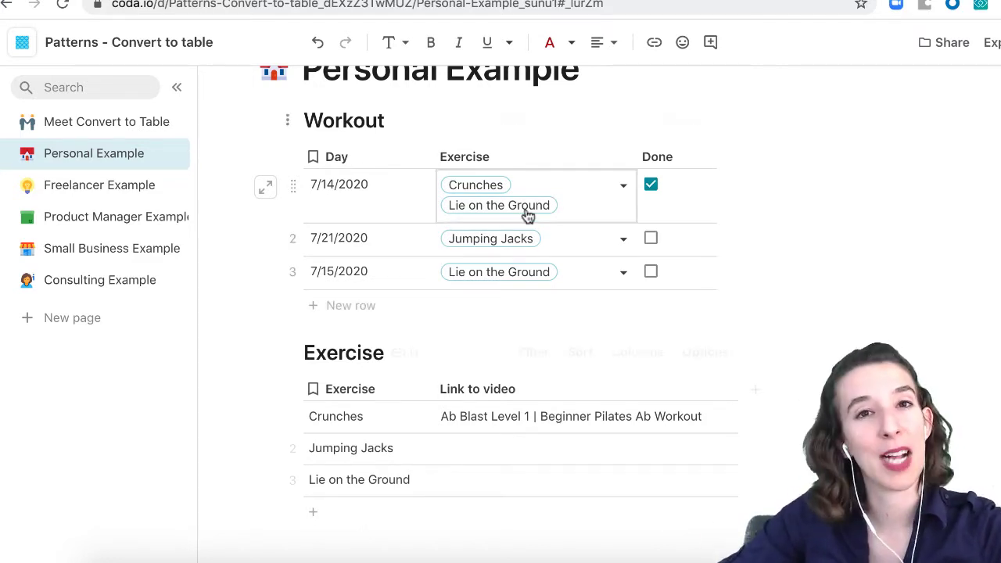
# Go to the Freelancer Example page and dismiss the tip about adding new rows over the Pitches table
pyautogui.click(596, 389)
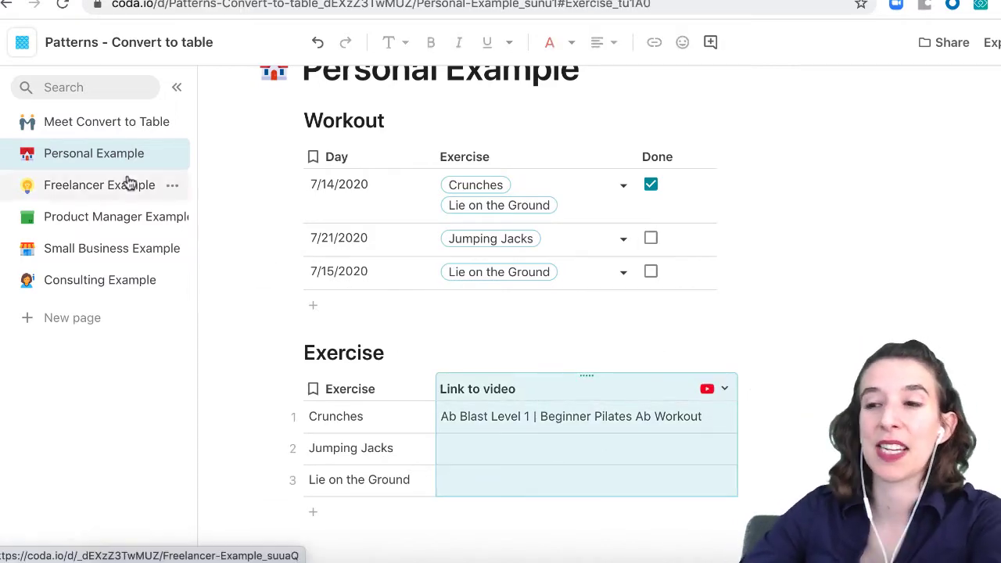
pyautogui.click(128, 184)
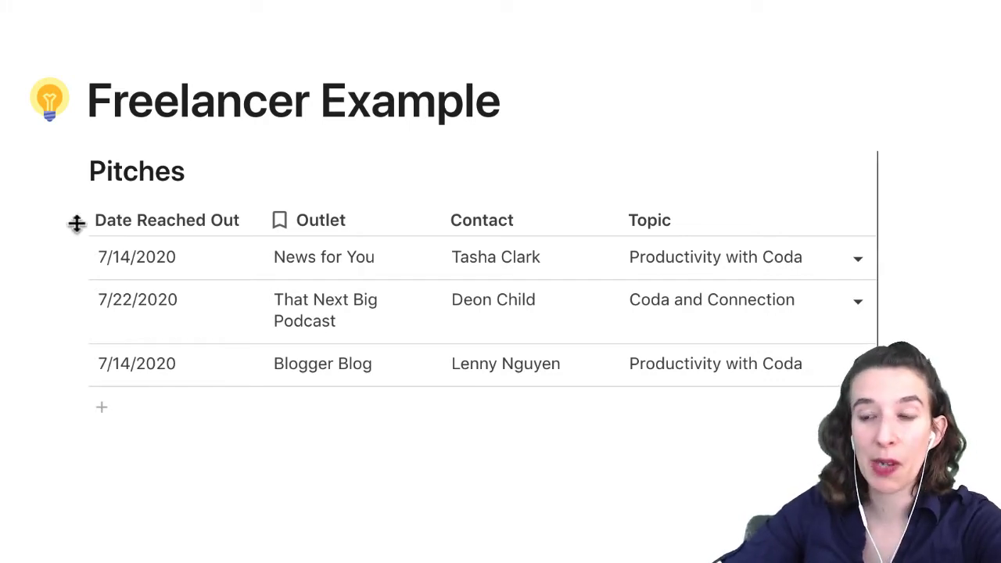
pyautogui.click(205, 261)
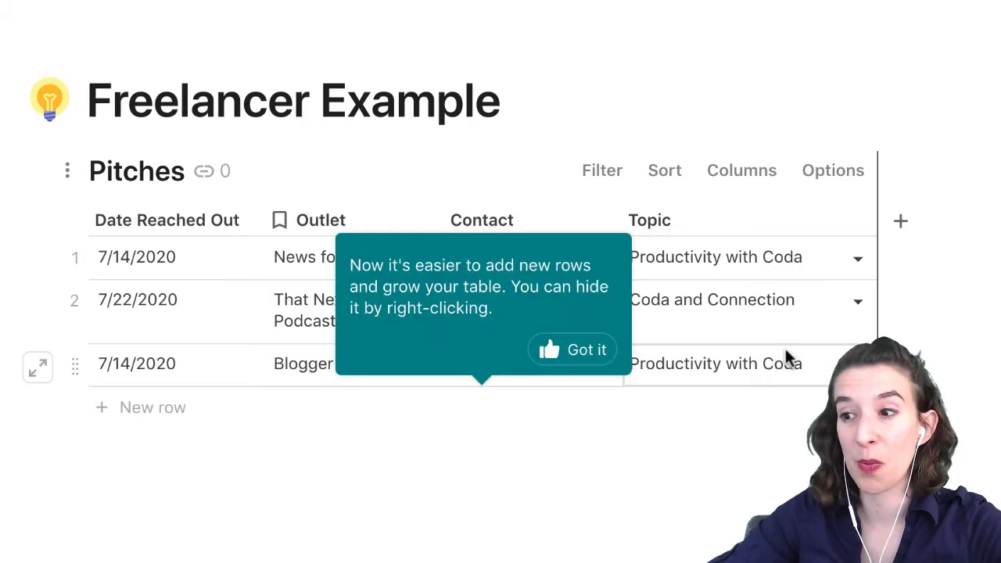
pyautogui.click(587, 352)
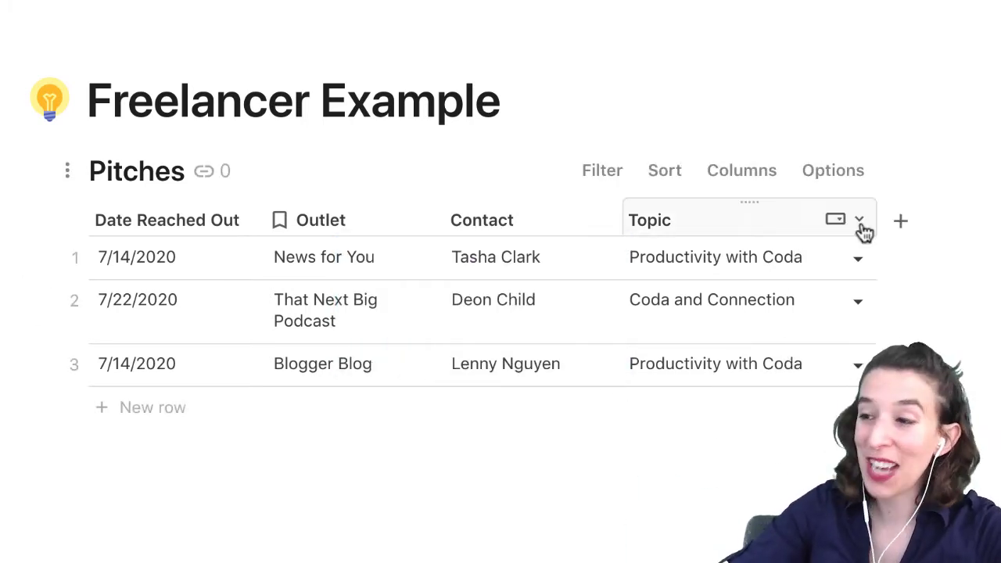
# Convert the Pitches table's Topic select list into a new table named Topic, located below the current table
pyautogui.click(859, 221)
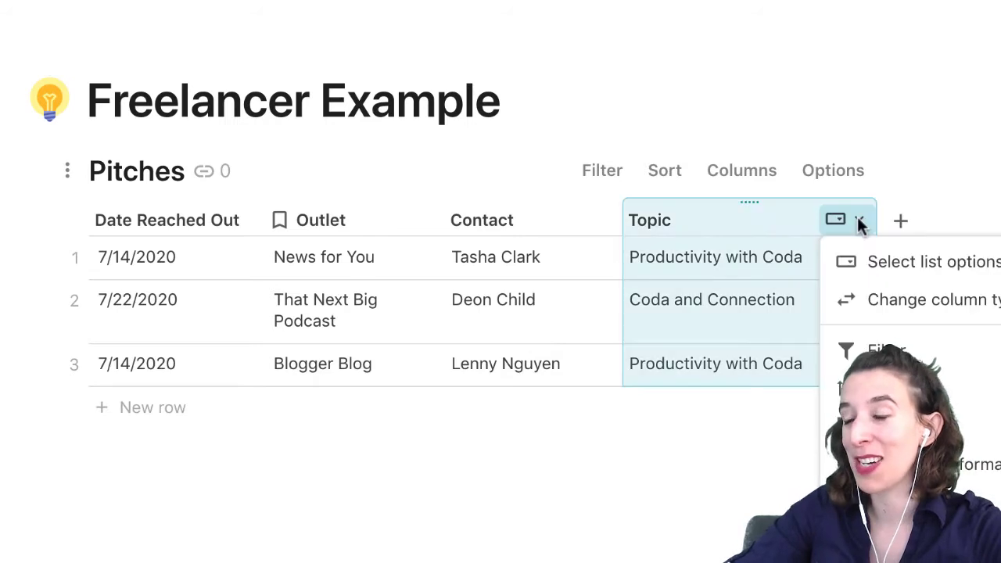
pyautogui.click(896, 268)
pyautogui.click(744, 423)
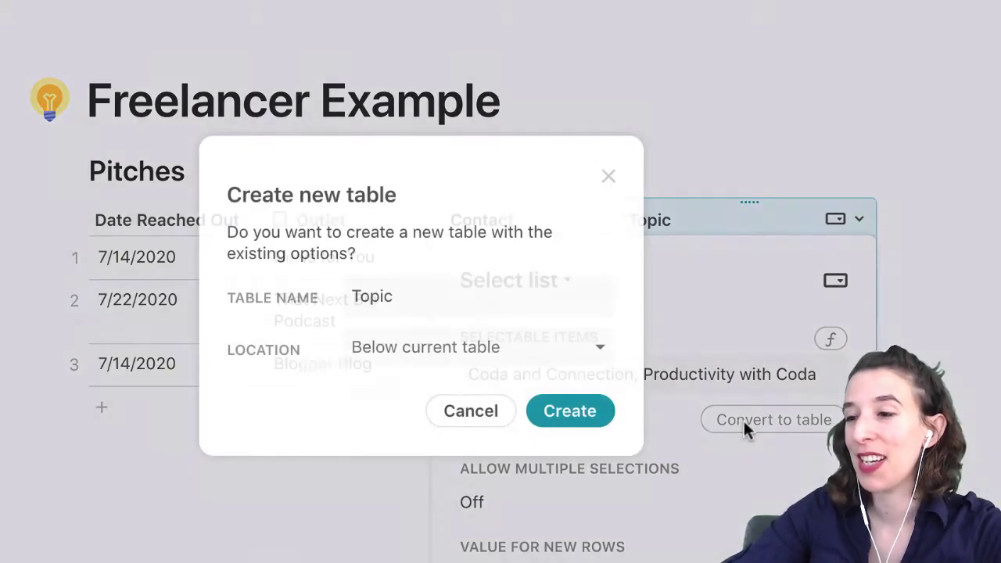
pyautogui.click(582, 416)
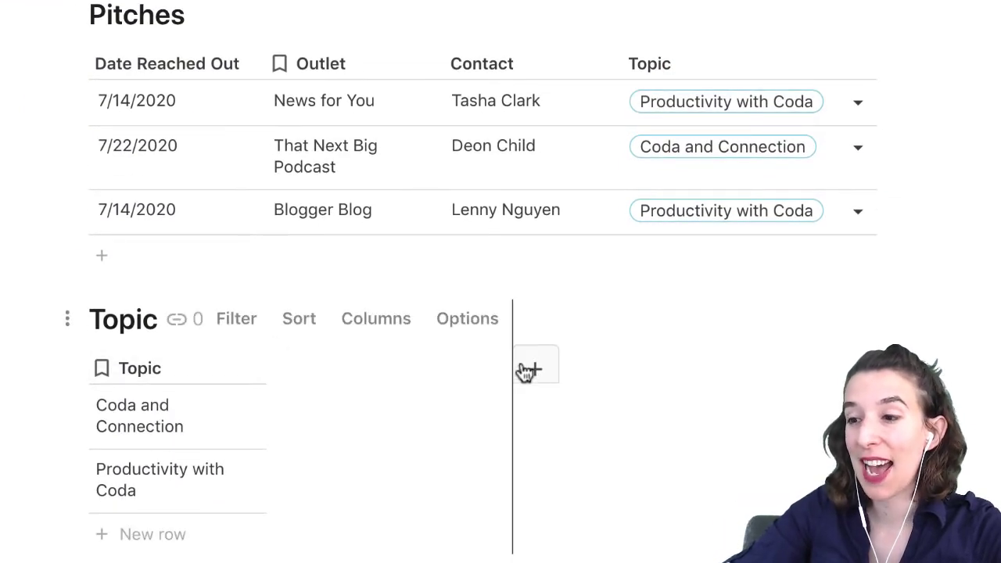
# Add a text column named Email Copy to the new Topic table
pyautogui.click(536, 377)
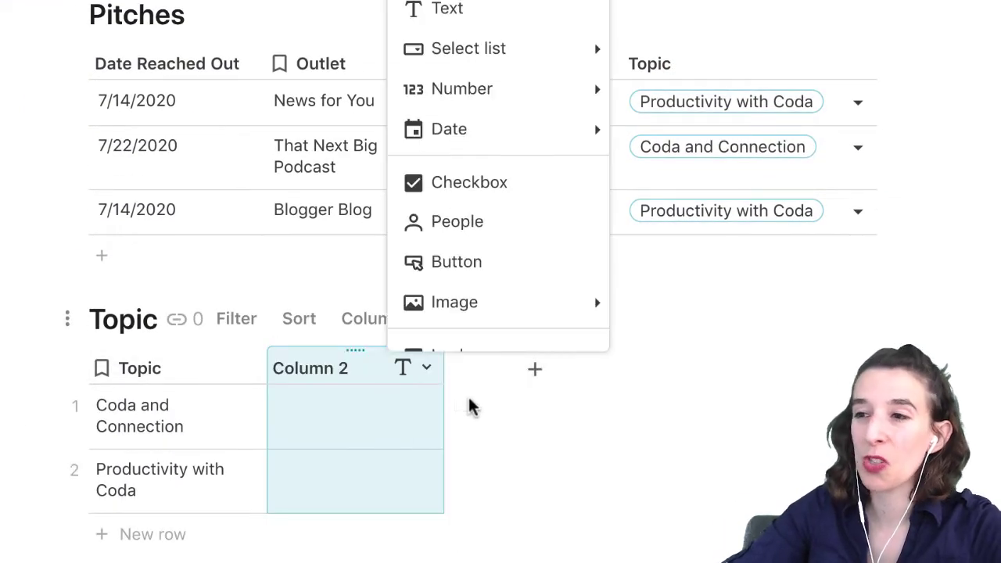
pyautogui.click(479, 5)
pyautogui.write('Email Copy')
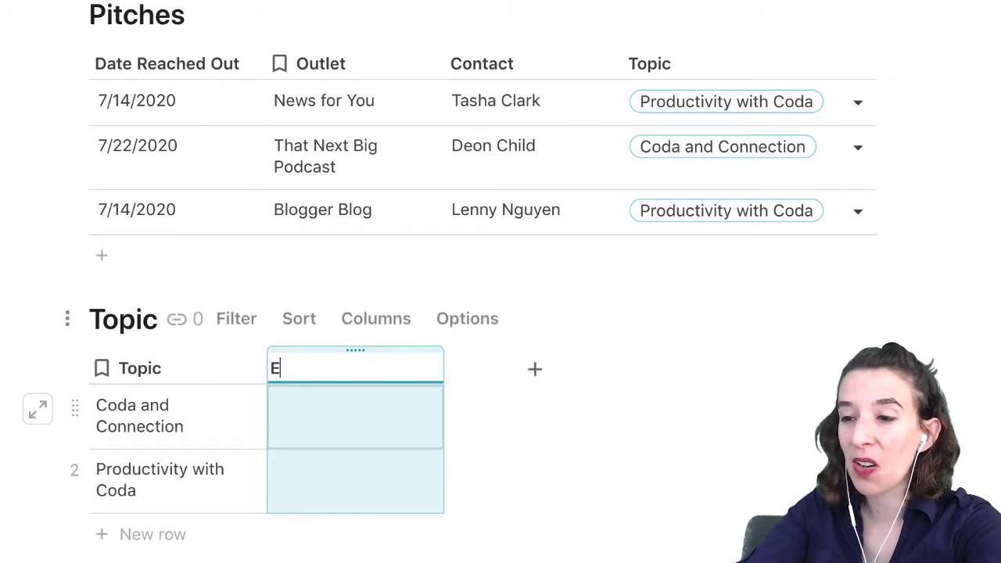
pyautogui.click(327, 441)
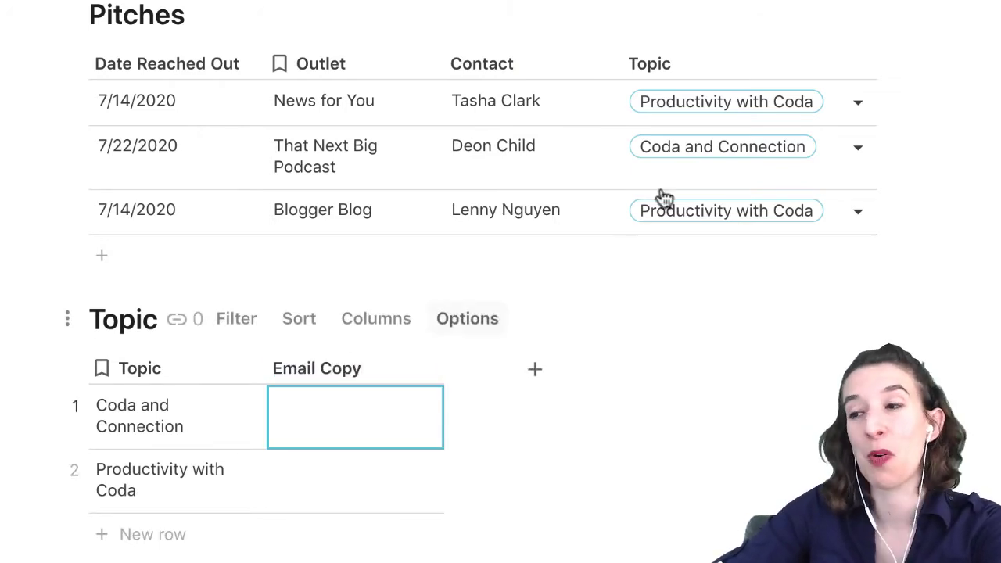
pyautogui.moveTo(703, 111)
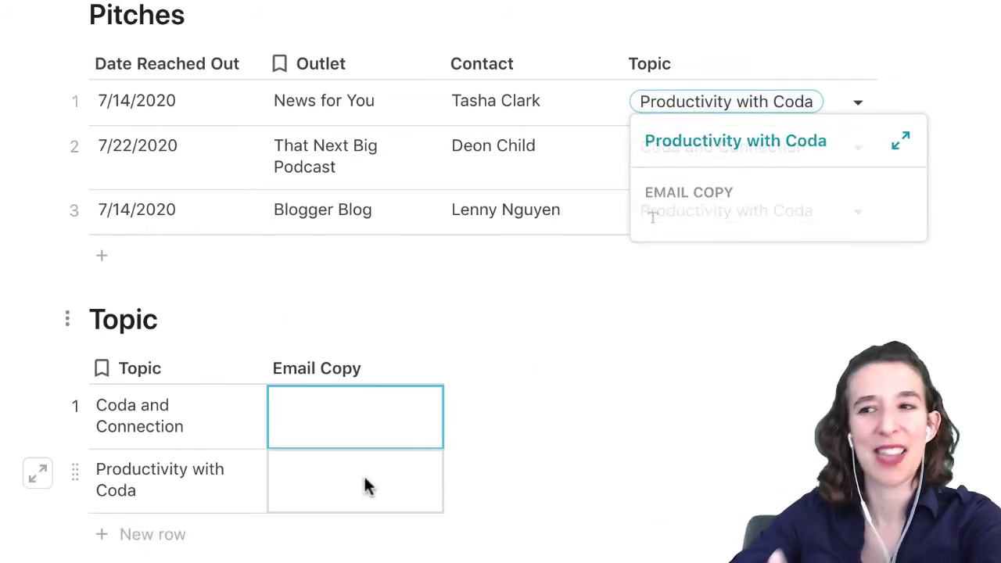
pyautogui.scroll(3, 391, 485)
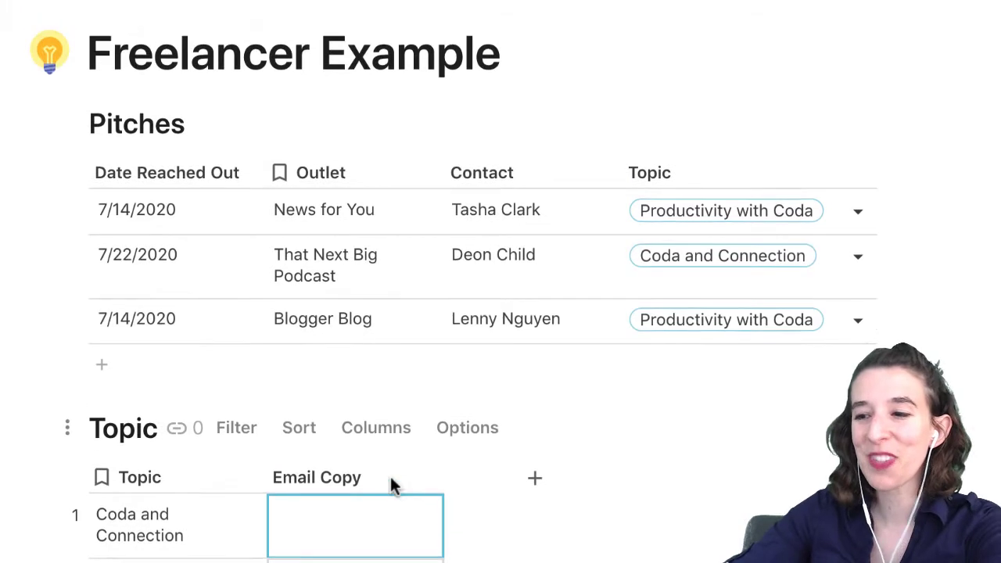
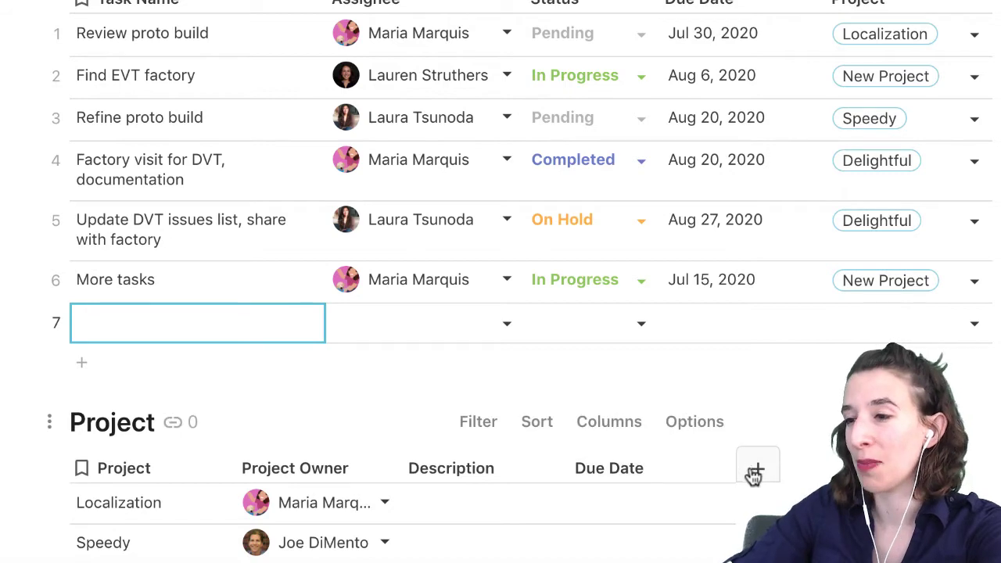
# Add a column named Tasks Delayed to the Project table
pyautogui.scroll(-4, 752, 476)
pyautogui.click(761, 304)
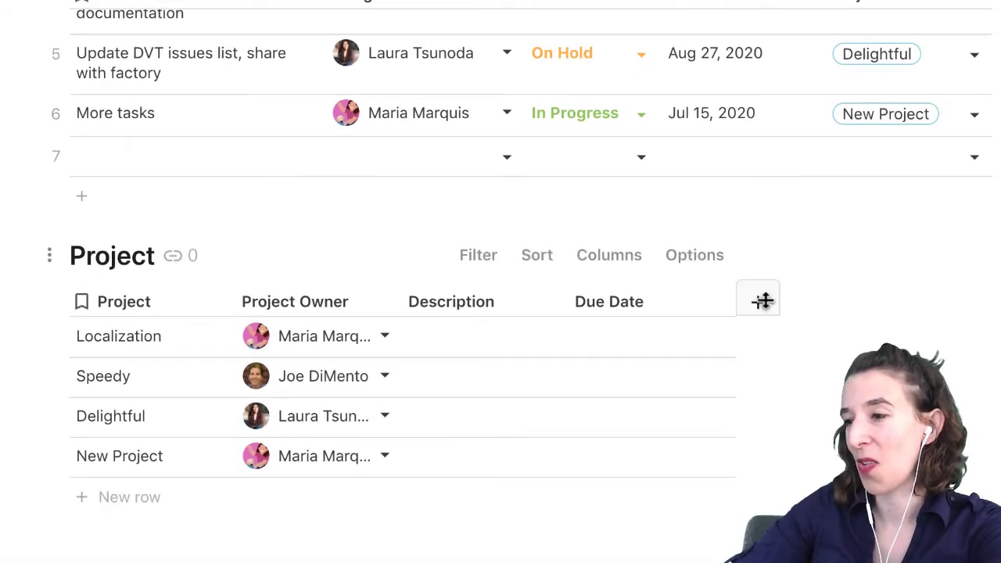
pyautogui.click(779, 303)
pyautogui.click(779, 303)
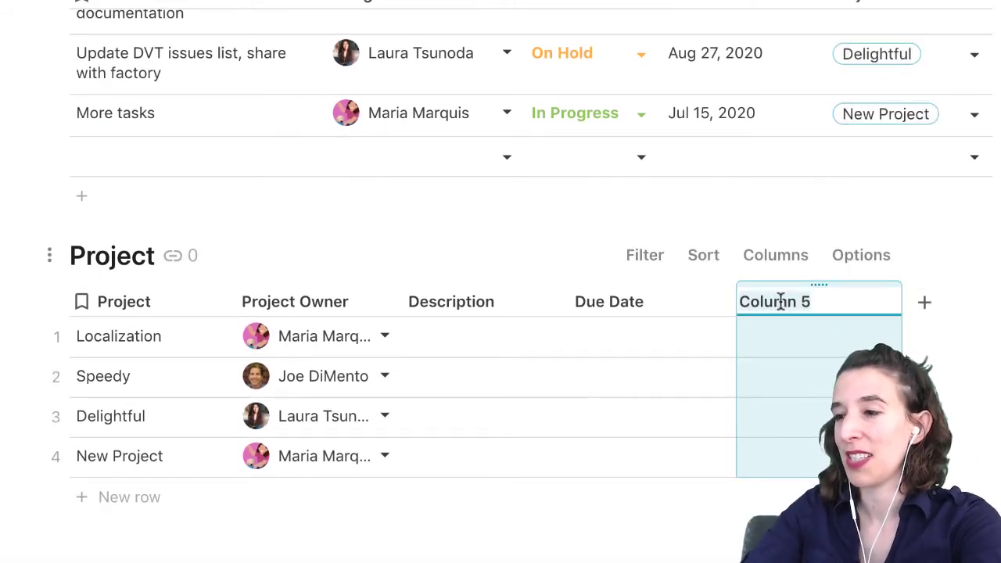
pyautogui.write('Tasks Dela')
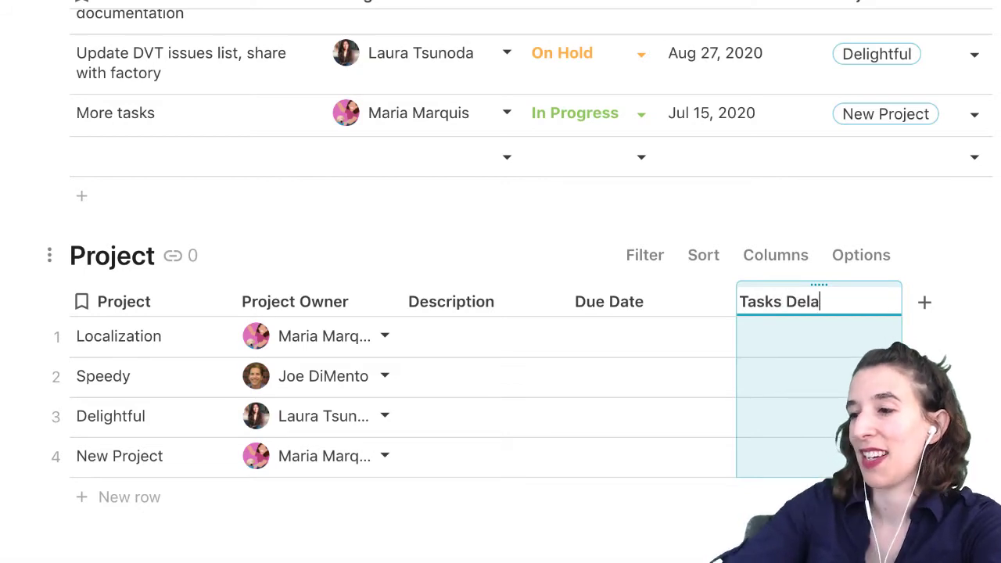
pyautogui.write('yed')
# Try to start the Tasks Delayed column's formula with a reference to the Tasks table
pyautogui.click(793, 340)
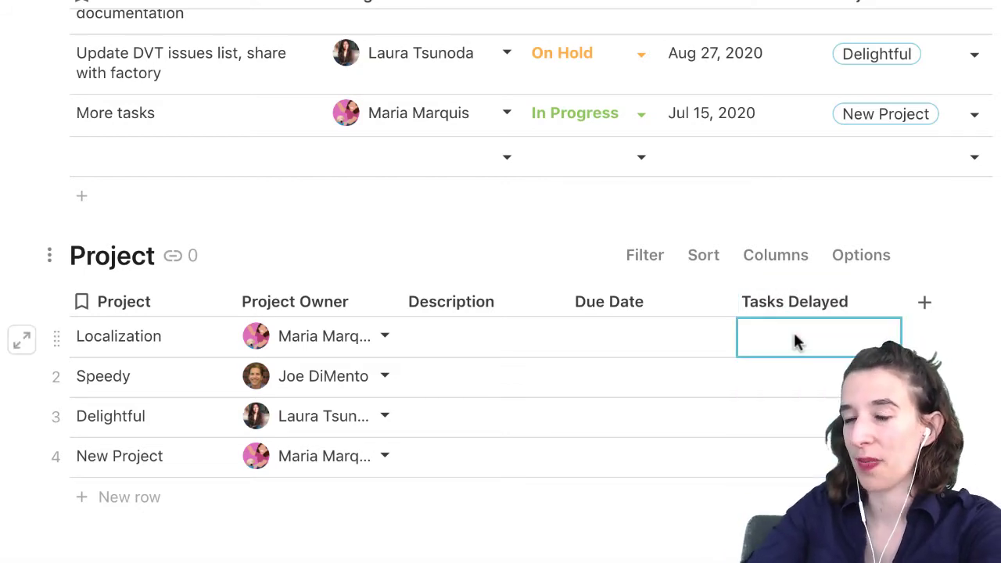
pyautogui.write('=')
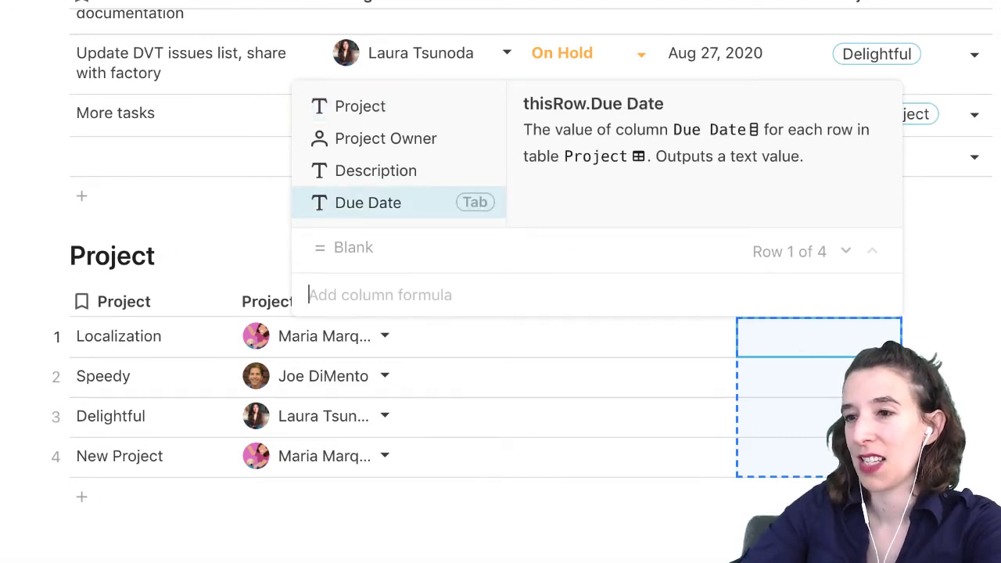
pyautogui.write('ta')
pyautogui.scroll(5, 242, 185)
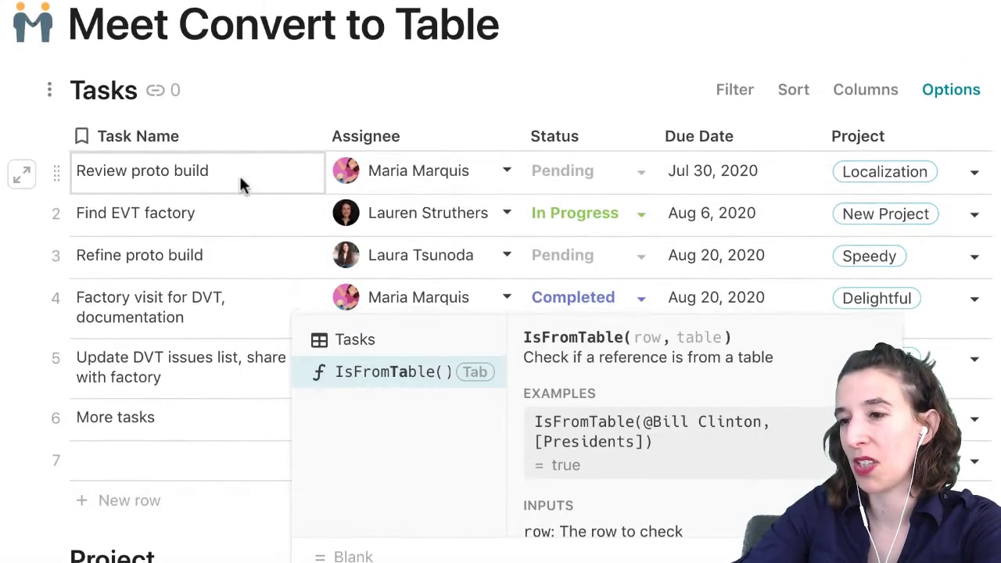
pyautogui.scroll(-4, 241, 185)
pyautogui.write('sks')
pyautogui.click(355, 93)
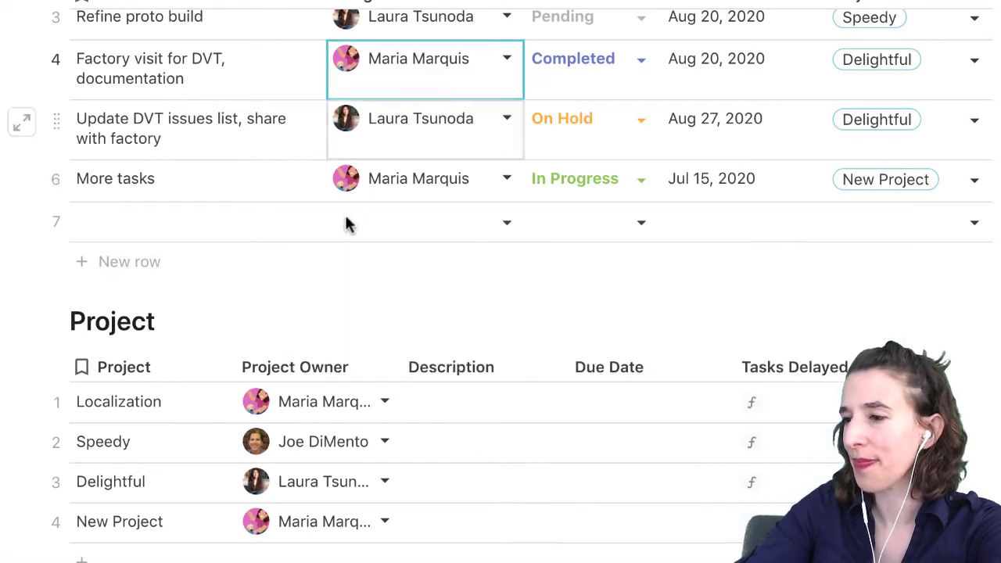
# Edit the Tasks Delayed formula so it filters the Tasks table with Tasks.Filter(Project=thisRow)
pyautogui.click(798, 366)
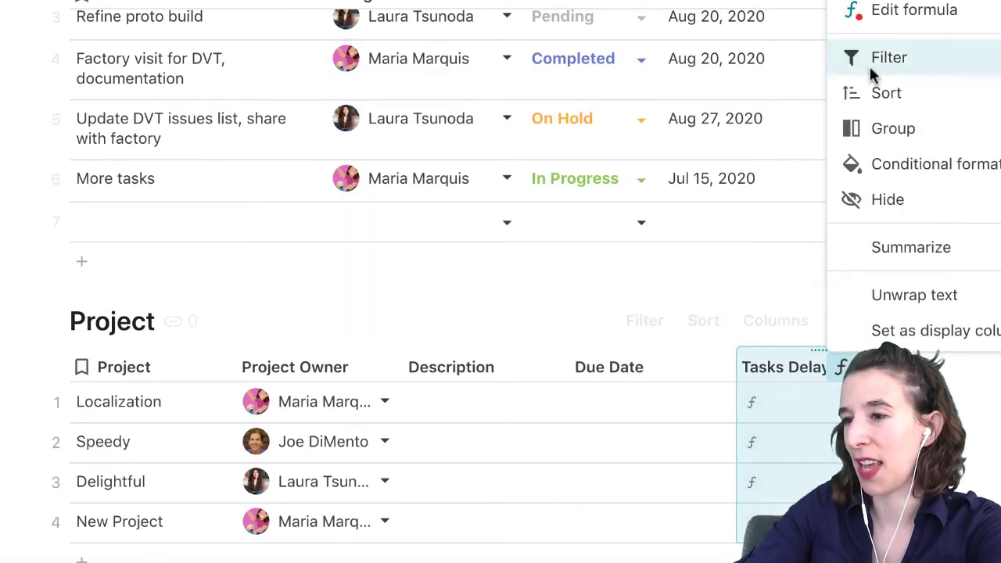
pyautogui.click(908, 11)
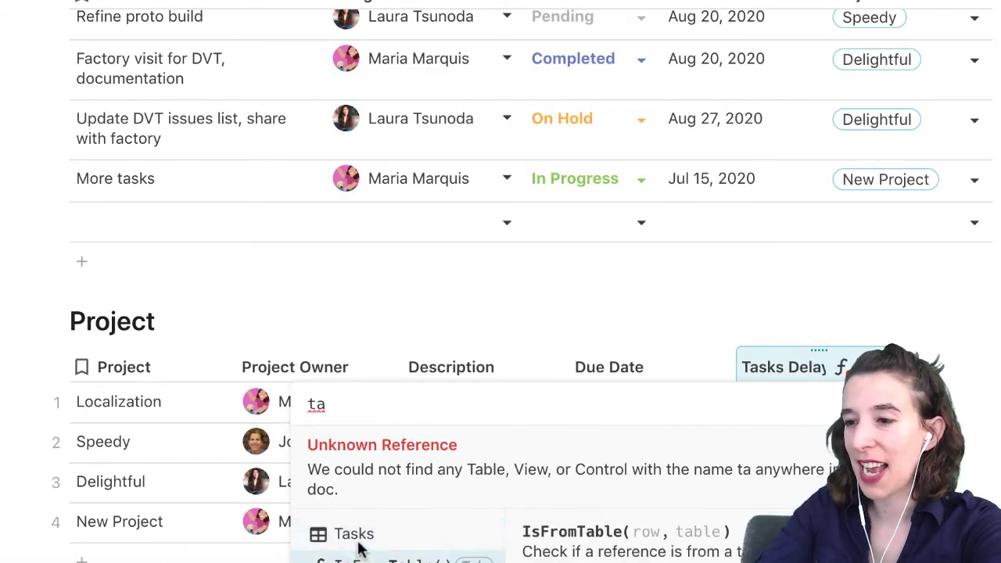
pyautogui.write('.Fi')
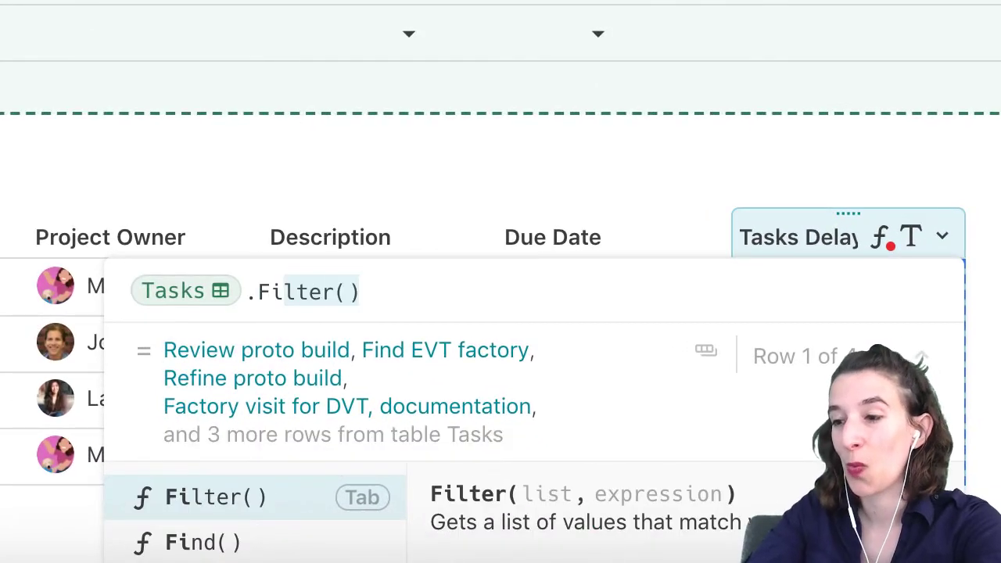
pyautogui.press('Tab')
pyautogui.write('project')
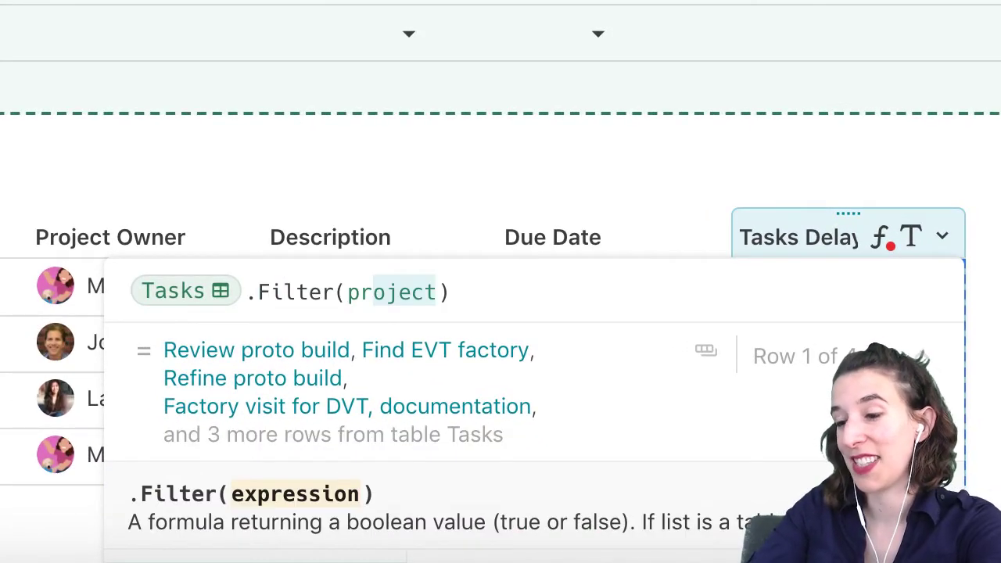
pyautogui.press('Tab')
pyautogui.write('=thisRow')
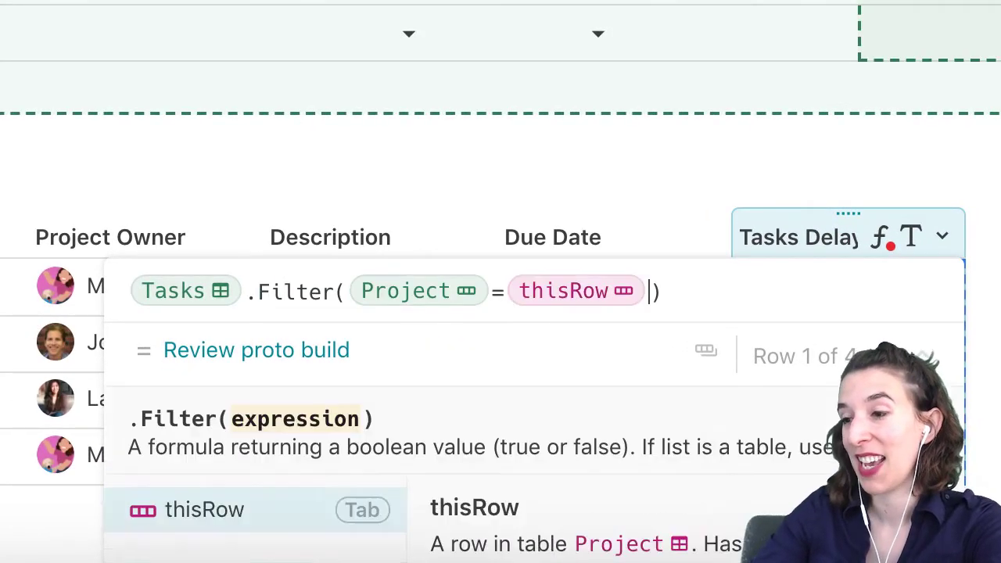
# Extend the formula's filter expression with the condition AND Status="On Hold"
pyautogui.write(' and Task Name')
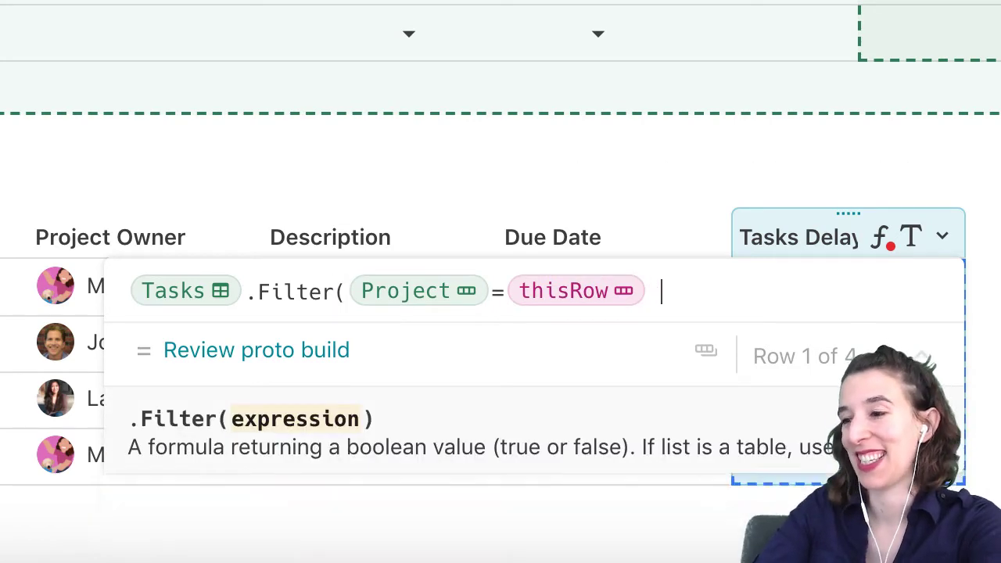
pyautogui.press('BackSpace')
pyautogui.press('BackSpace')
pyautogui.press('BackSpace')
pyautogui.press('BackSpace')
pyautogui.press('BackSpace')
pyautogui.press('BackSpace')
pyautogui.press('BackSpace')
pyautogui.press('BackSpace')
pyautogui.press('BackSpace')
pyautogui.press('BackSpace')
pyautogui.press('BackSpace')
pyautogui.press('BackSpace')
pyautogui.press('BackSpace')
pyautogui.write('Assignee')
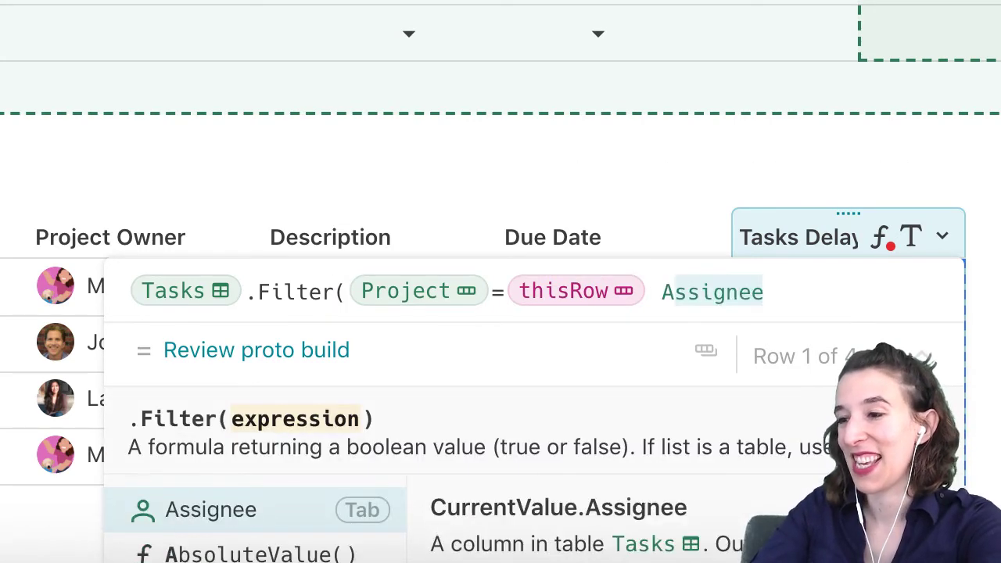
pyautogui.write('ND Task Name')
pyautogui.press('BackSpace')
pyautogui.press('BackSpace')
pyautogui.press('BackSpace')
pyautogui.press('BackSpace')
pyautogui.press('BackSpace')
pyautogui.press('BackSpace')
pyautogui.press('BackSpace')
pyautogui.press('BackSpace')
pyautogui.press('BackSpace')
pyautogui.write('Status')
pyautogui.press('Tab')
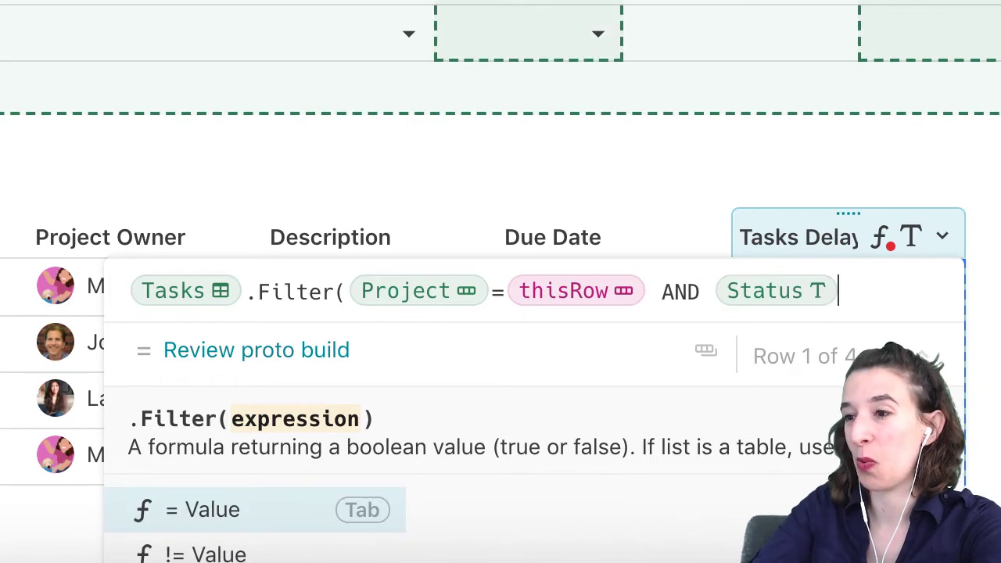
pyautogui.write('=on')
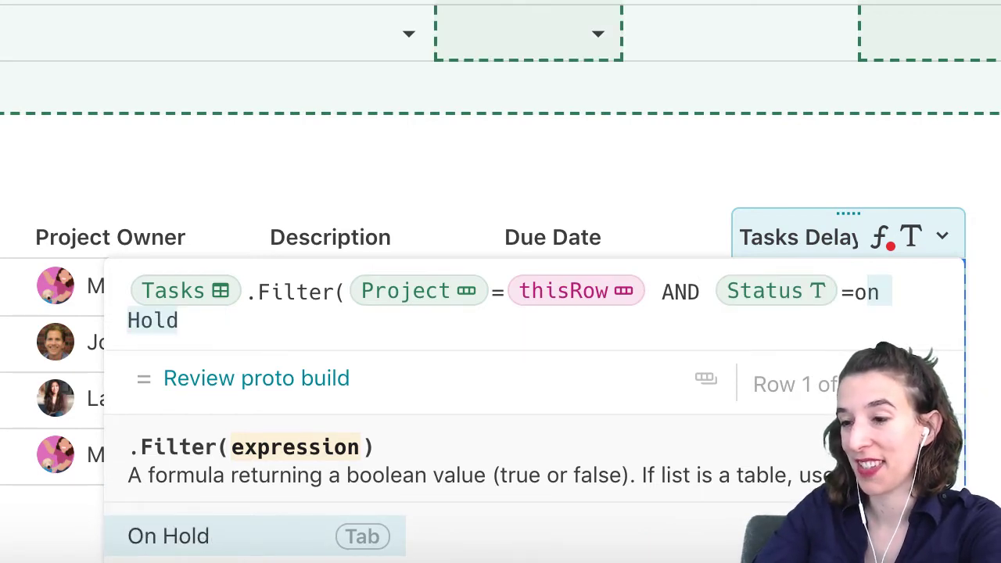
pyautogui.press('Tab')
# Append .Count() after the filter and apply the Tasks Delayed formula
pyautogui.write(').cou')
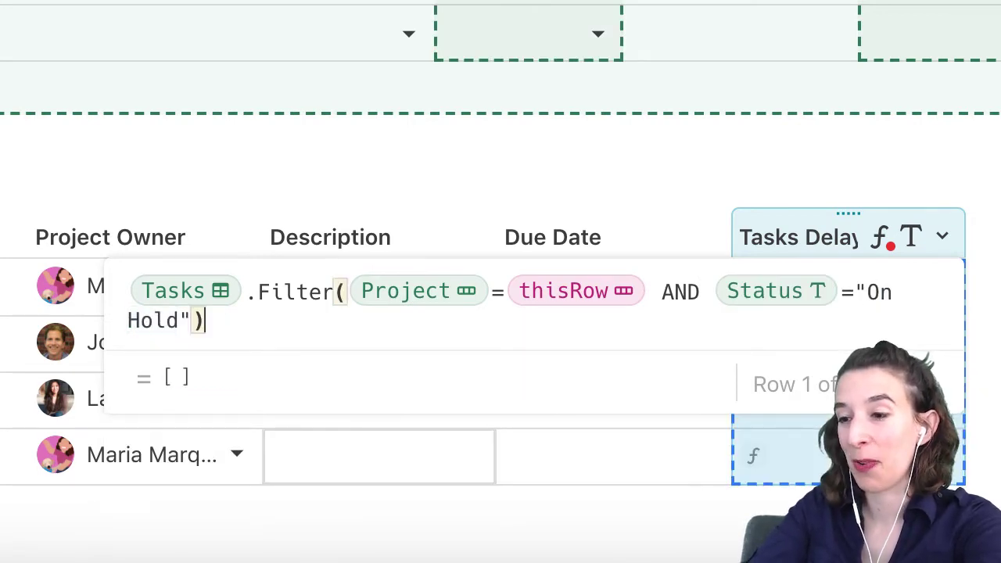
pyautogui.press('Tab')
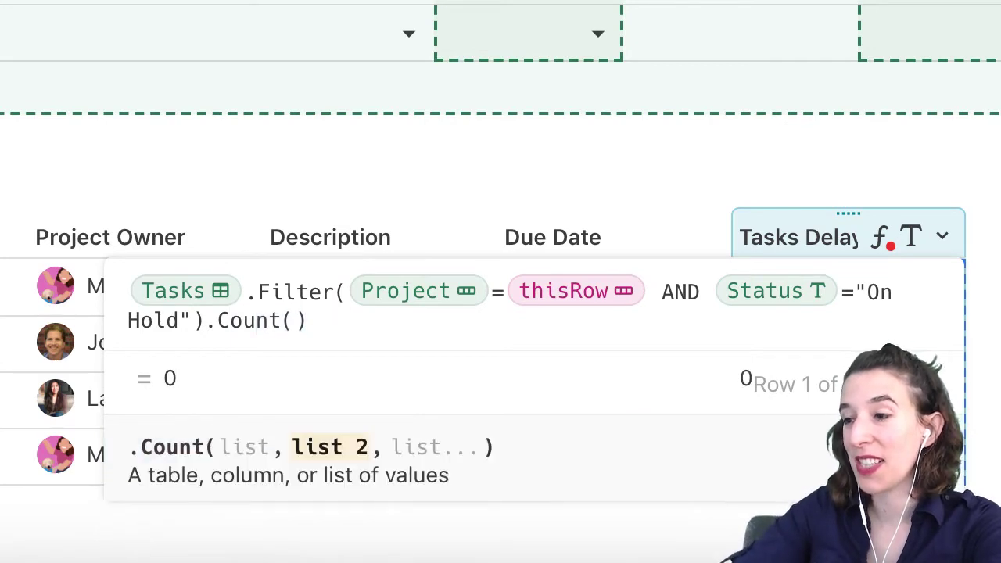
pyautogui.press('Return')
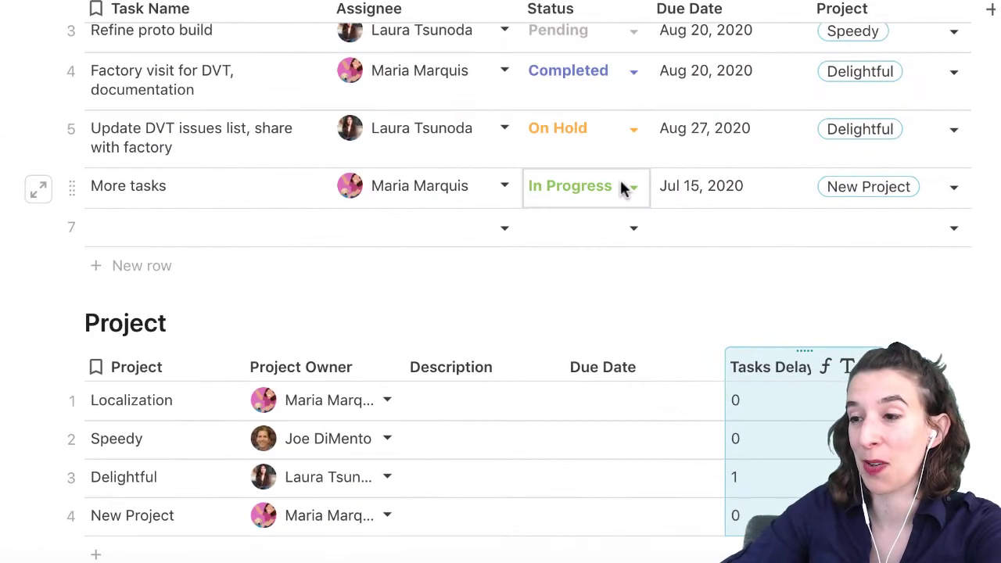
# Set the status of the More tasks row to On Hold and preview the Delightful project's details card
pyautogui.click(619, 185)
pyautogui.click(577, 317)
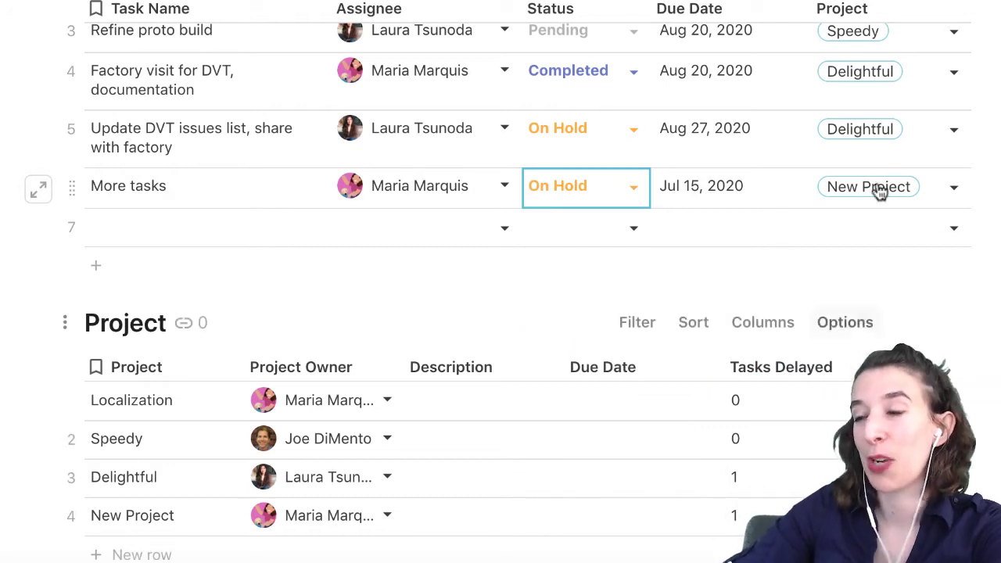
pyautogui.moveTo(870, 137)
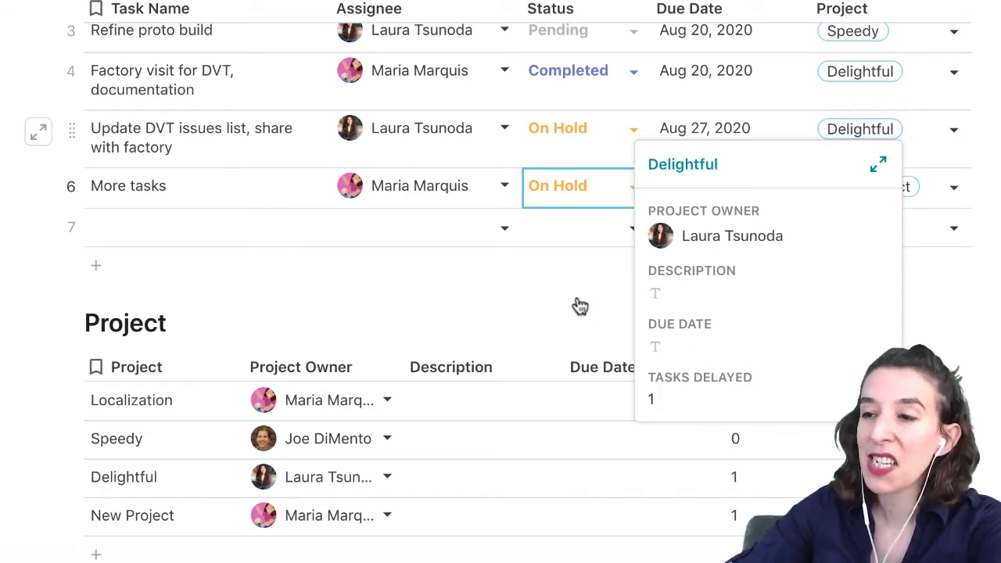
pyautogui.scroll(5, 448, 204)
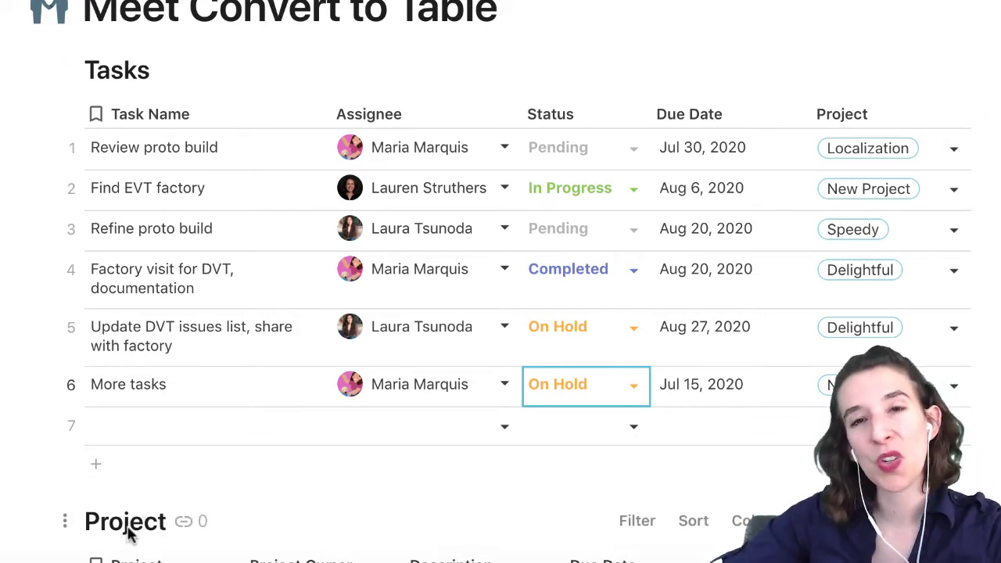
pyautogui.scroll(-5, 657, 529)
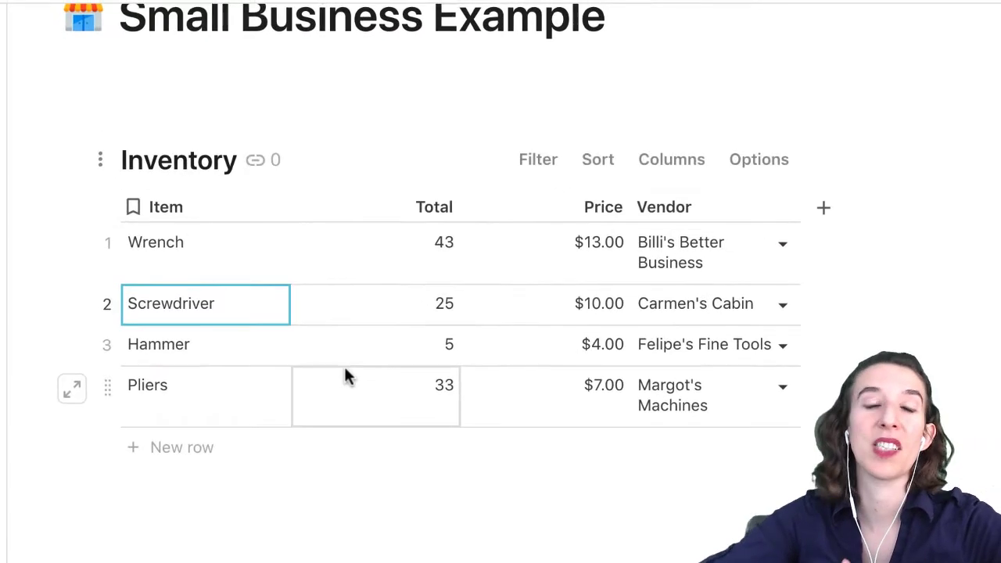
# Convert the Inventory table's Vendor select list into a new table named Vendor, located below the current table
pyautogui.scroll(1, 348, 376)
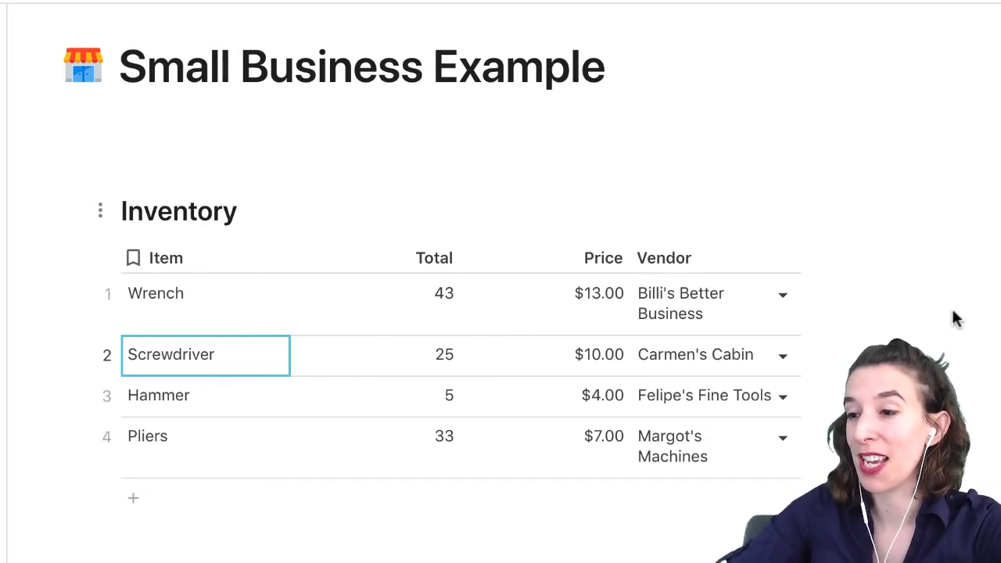
pyautogui.press('Up')
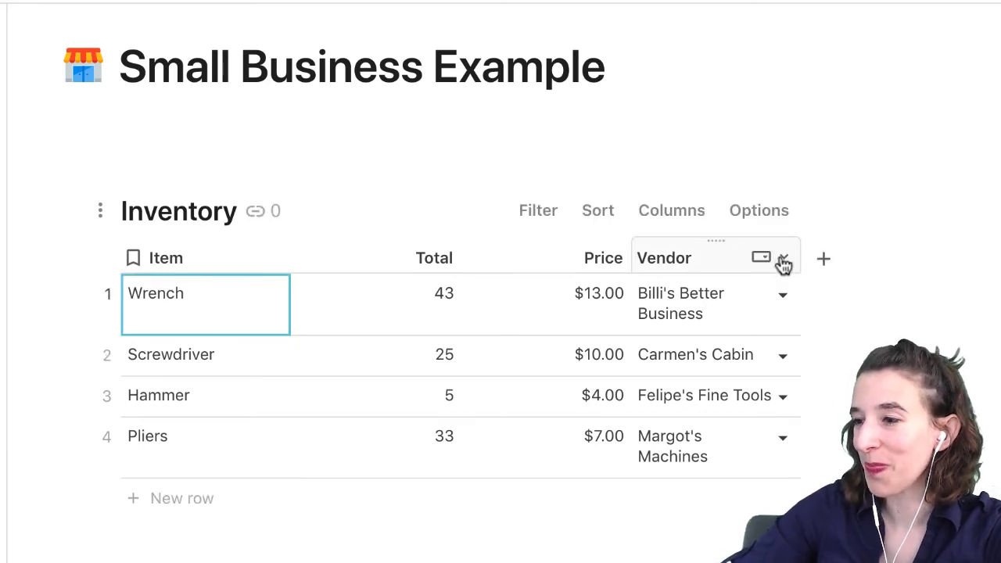
pyautogui.click(783, 260)
pyautogui.click(826, 302)
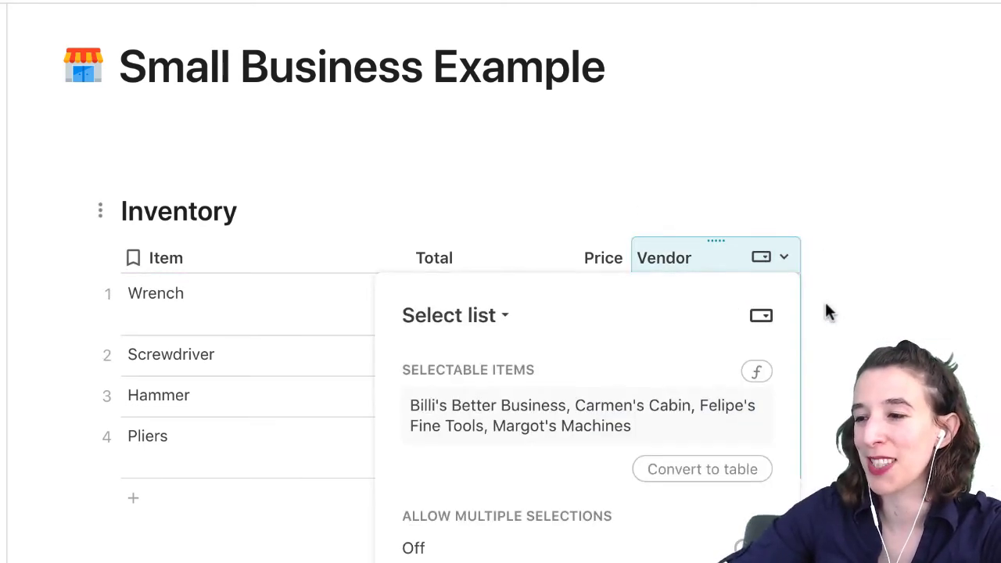
pyautogui.click(673, 473)
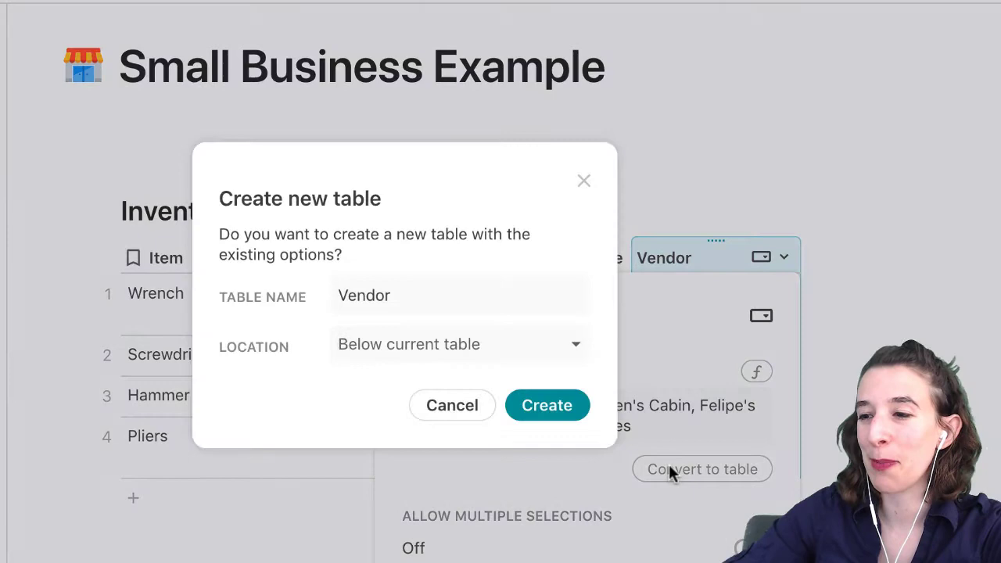
pyautogui.click(547, 407)
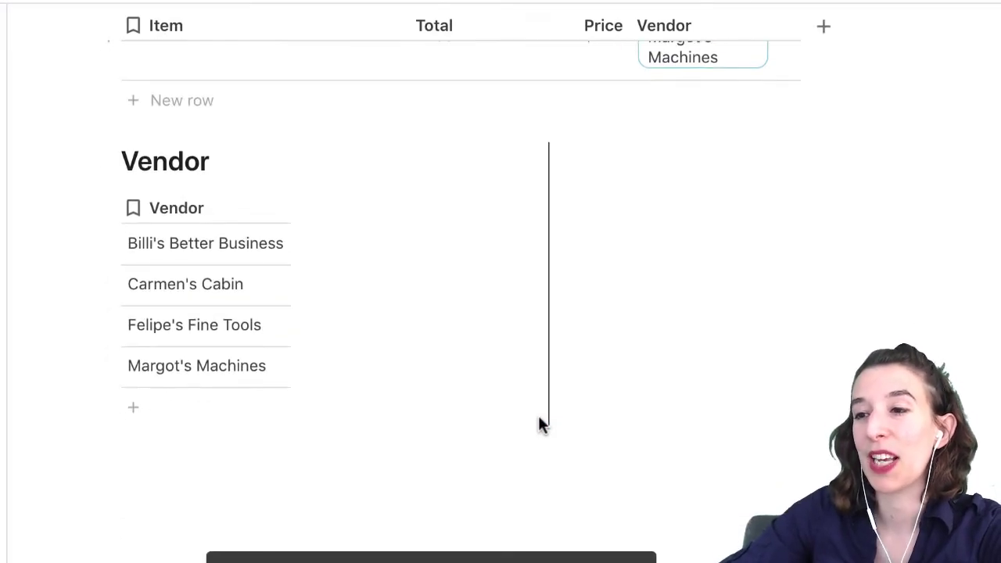
# Add two columns named Phone Number and Email to the new Vendor table
pyautogui.click(571, 205)
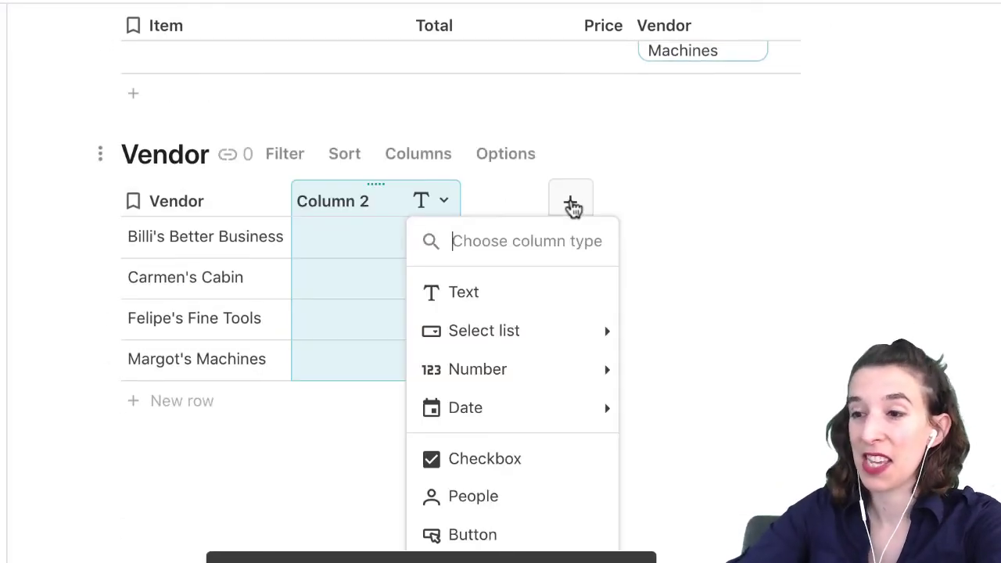
pyautogui.write('P')
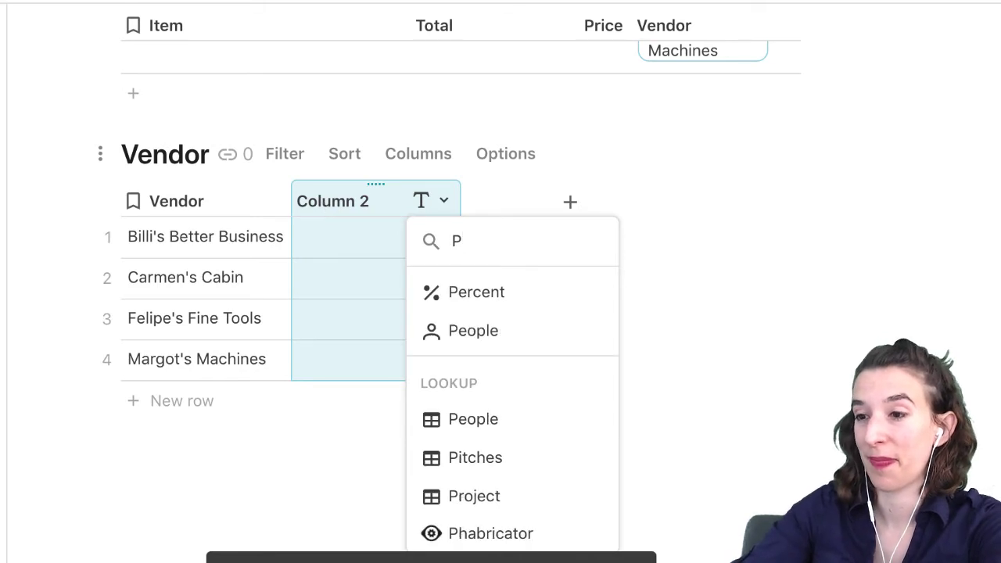
pyautogui.click(301, 201)
pyautogui.write('Phone Number')
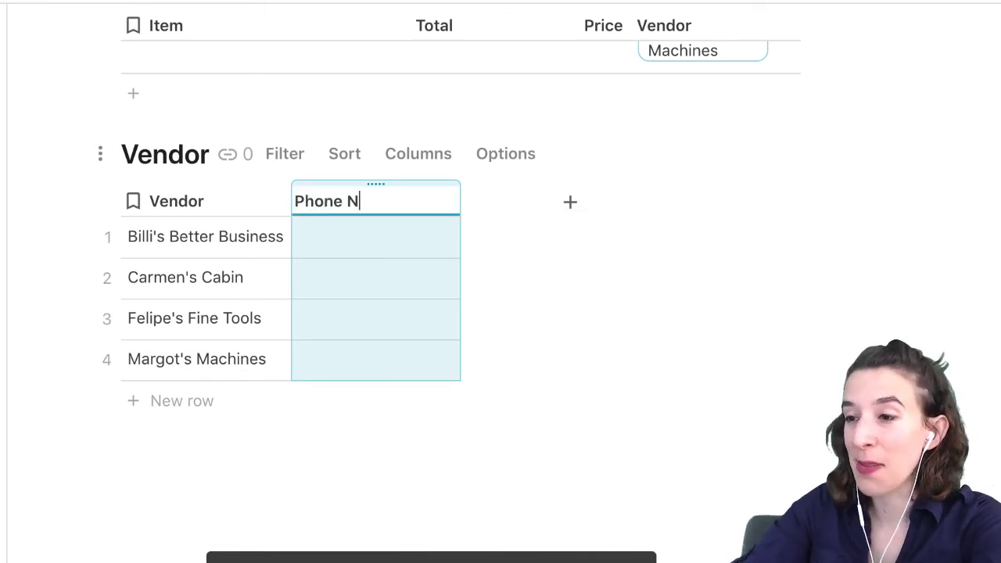
pyautogui.click(570, 205)
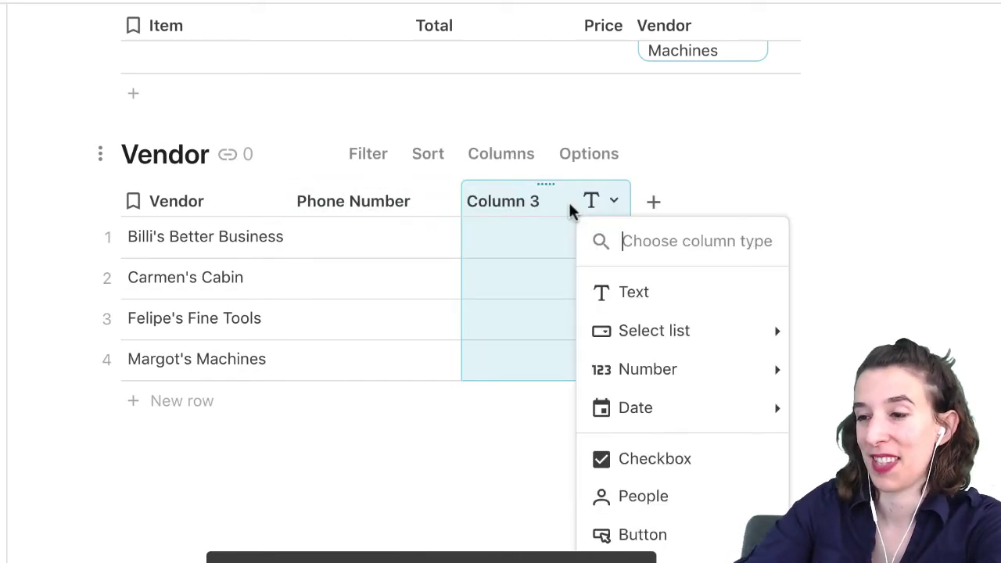
pyautogui.click(487, 198)
pyautogui.write('Email')
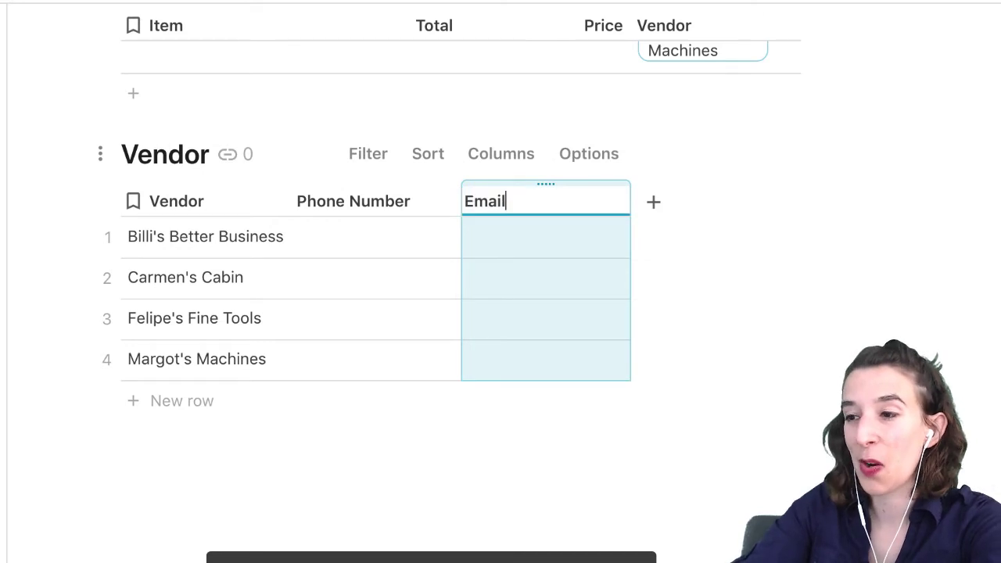
# Add a column named Link to website to the Vendor table
pyautogui.click(656, 202)
pyautogui.click(659, 202)
pyautogui.write('Link ')
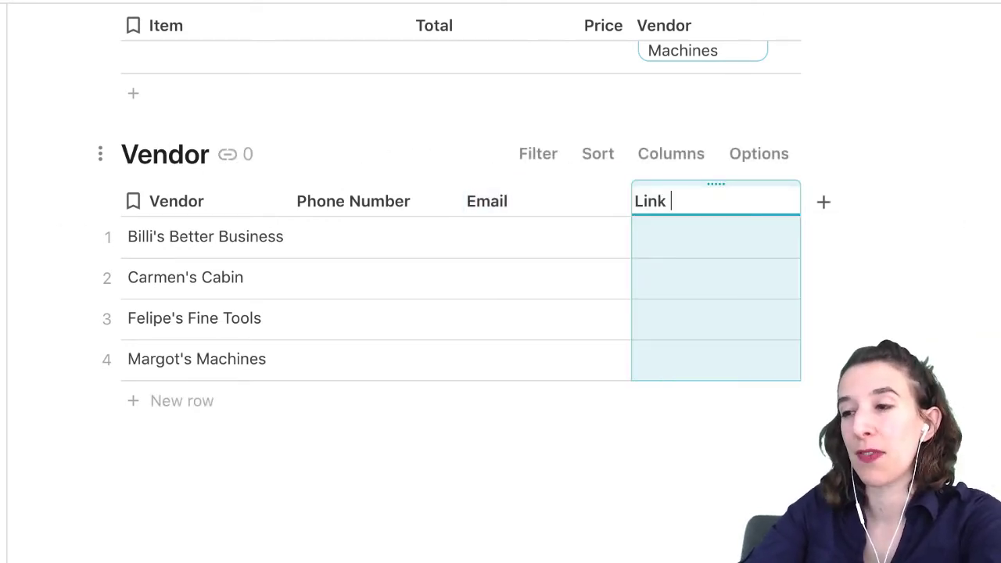
pyautogui.write('to websi')
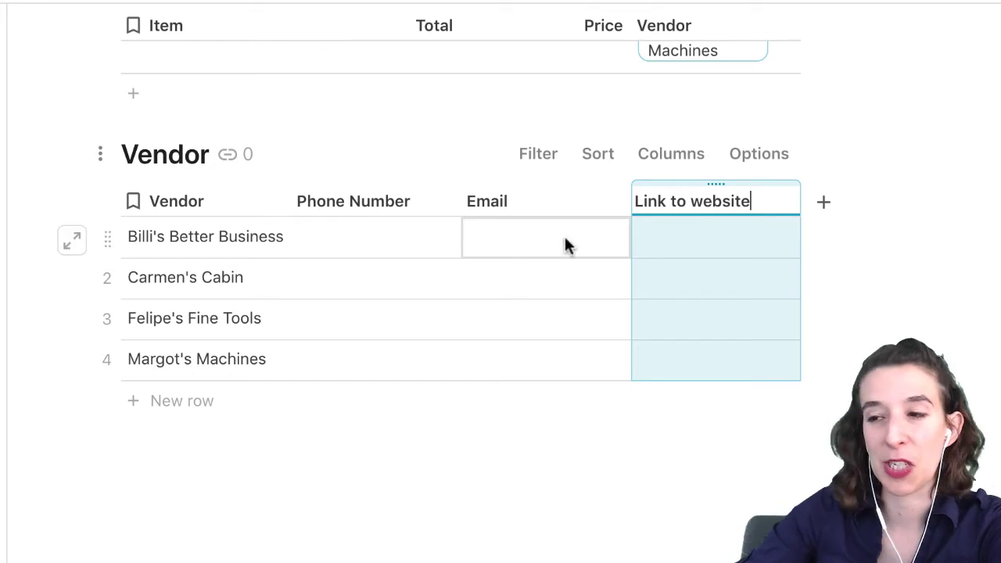
# Finish naming the Vendor table's Link to website column and preview the Felipe's Fine Tools details card from the Hammer row
pyautogui.write('te')
pyautogui.click(565, 244)
pyautogui.scroll(3, 560, 263)
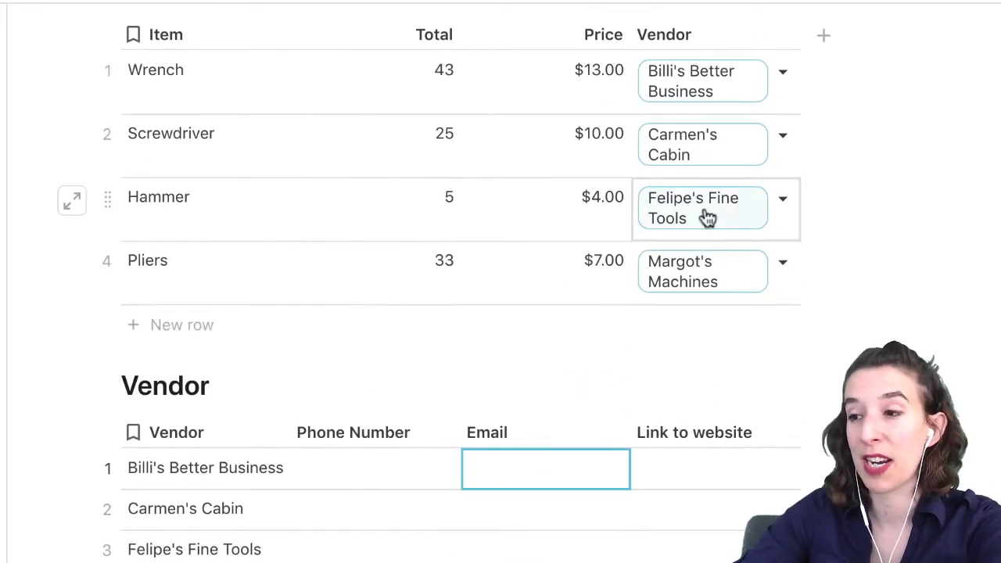
pyautogui.moveTo(707, 218)
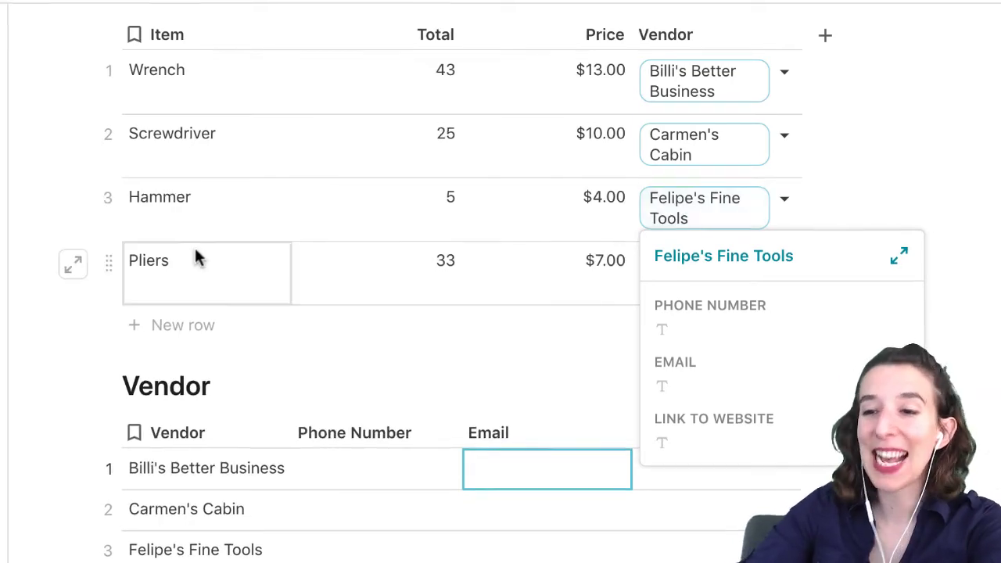
# Convert the People table's Company select list into a new table named Company, located below the current table
pyautogui.click(252, 398)
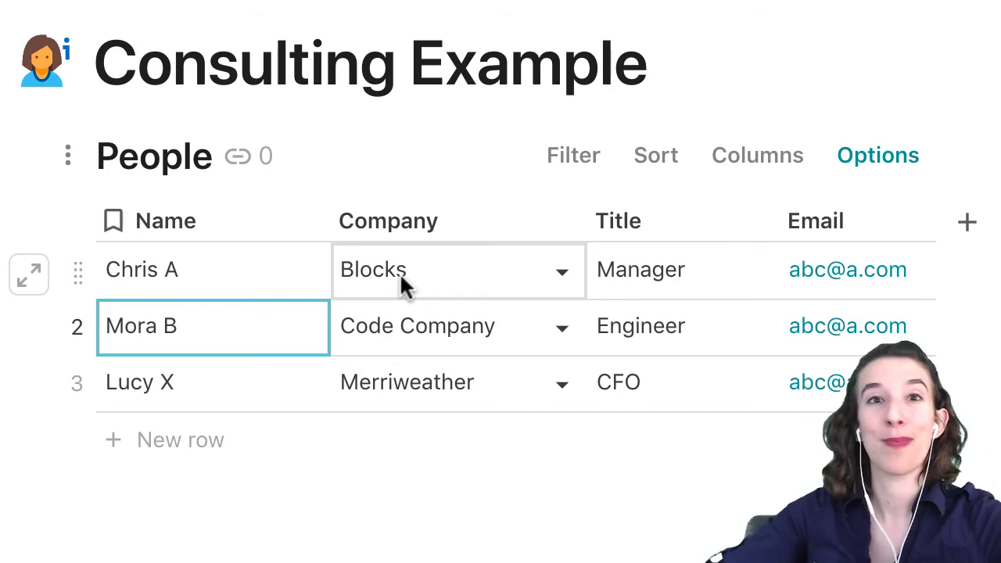
pyautogui.click(565, 225)
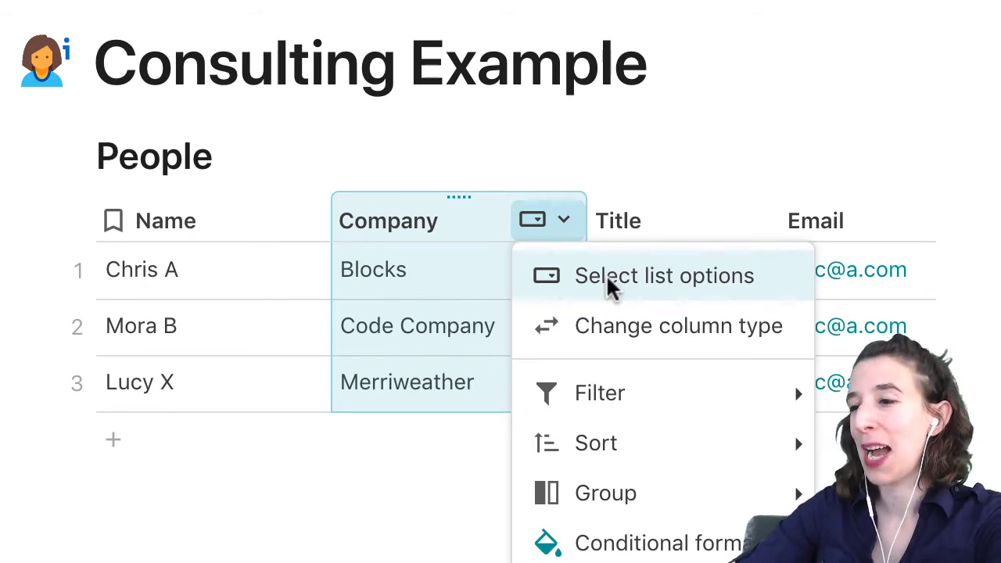
pyautogui.click(614, 290)
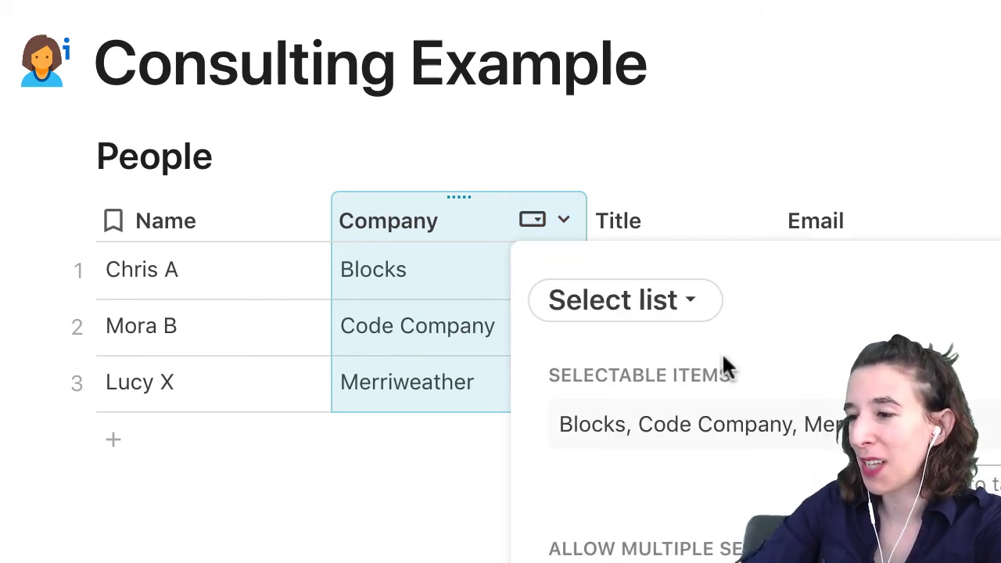
pyautogui.click(978, 483)
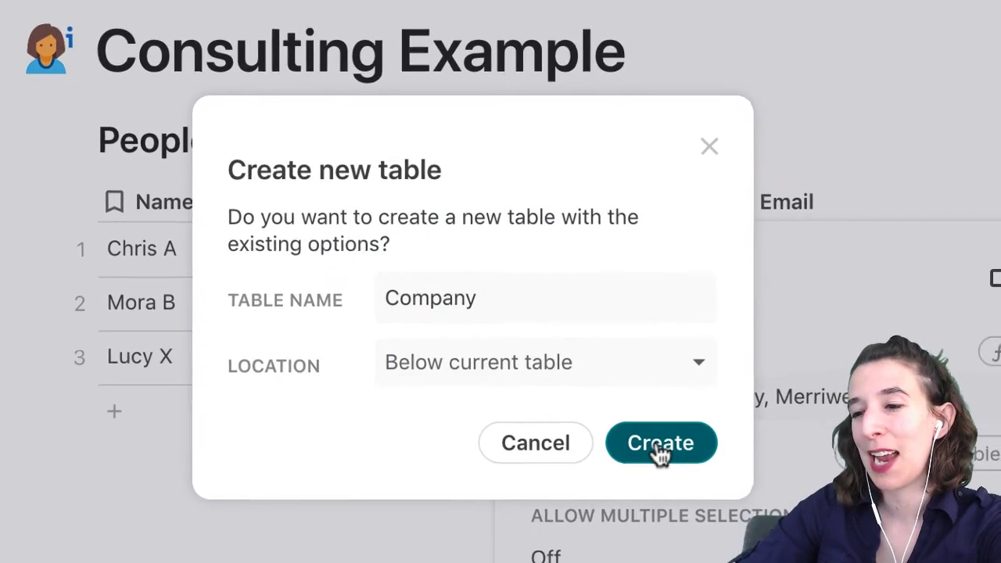
pyautogui.click(661, 443)
# Add two columns named Date Founded and Description to the new Company table
pyautogui.scroll(-3, 238, 444)
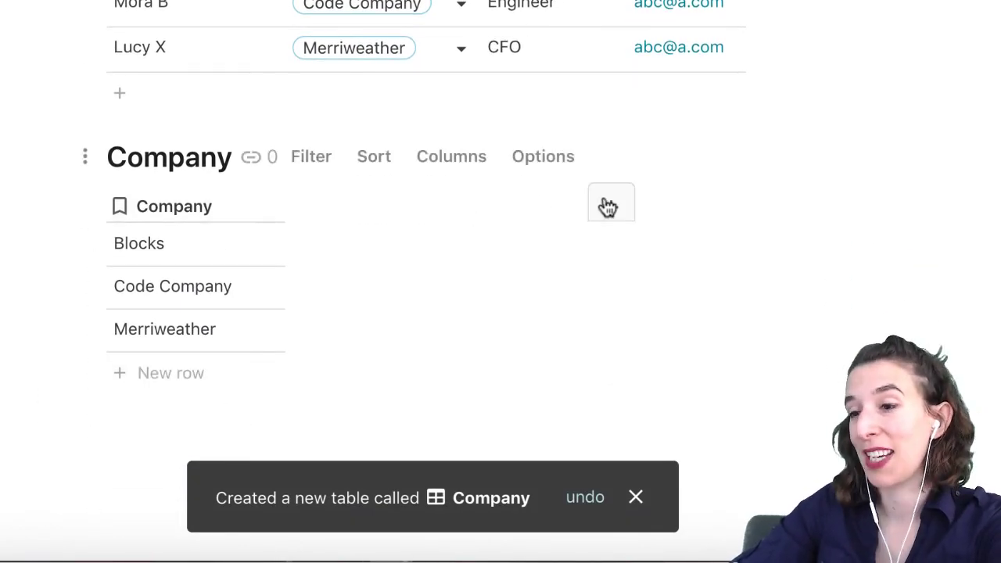
pyautogui.click(607, 206)
pyautogui.click(347, 204)
pyautogui.write('Da')
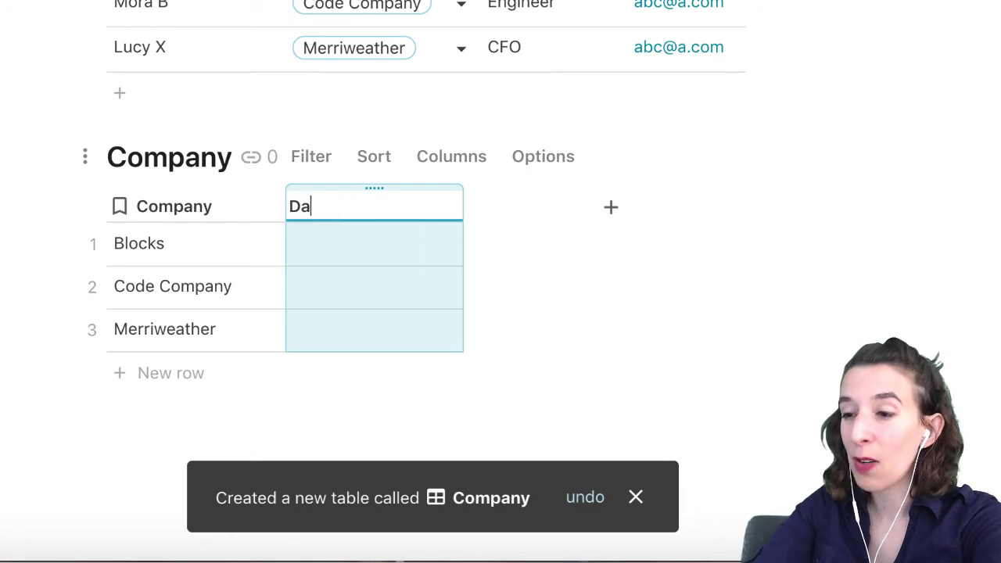
pyautogui.write('te Founded')
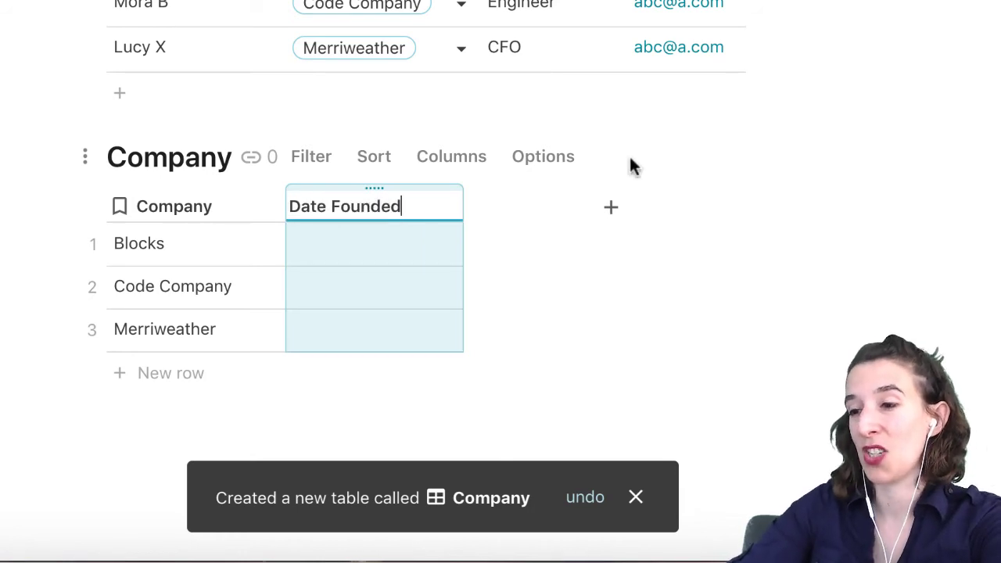
pyautogui.click(611, 207)
pyautogui.click(523, 210)
pyautogui.write('Descr')
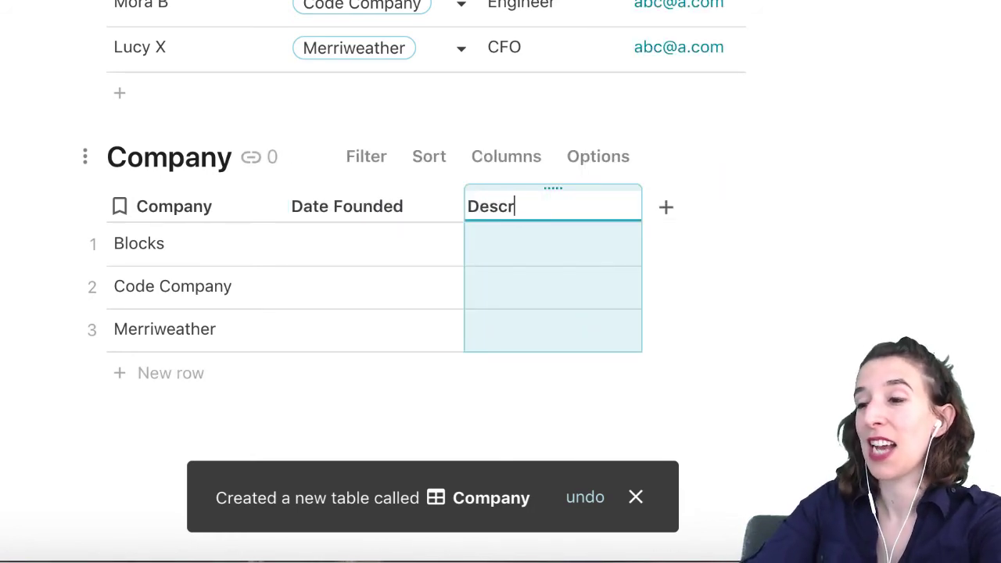
pyautogui.write('iption')
pyautogui.press('Return')
# Add a column named website to the Company table and preview the Blocks details card from the People table
pyautogui.click(667, 209)
pyautogui.write('we')
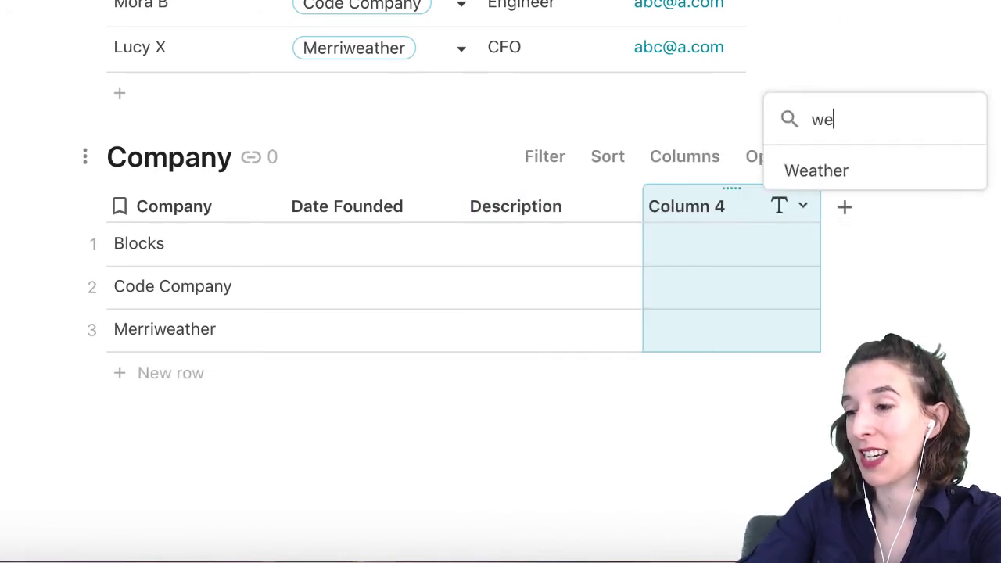
pyautogui.click(677, 208)
pyautogui.write('website')
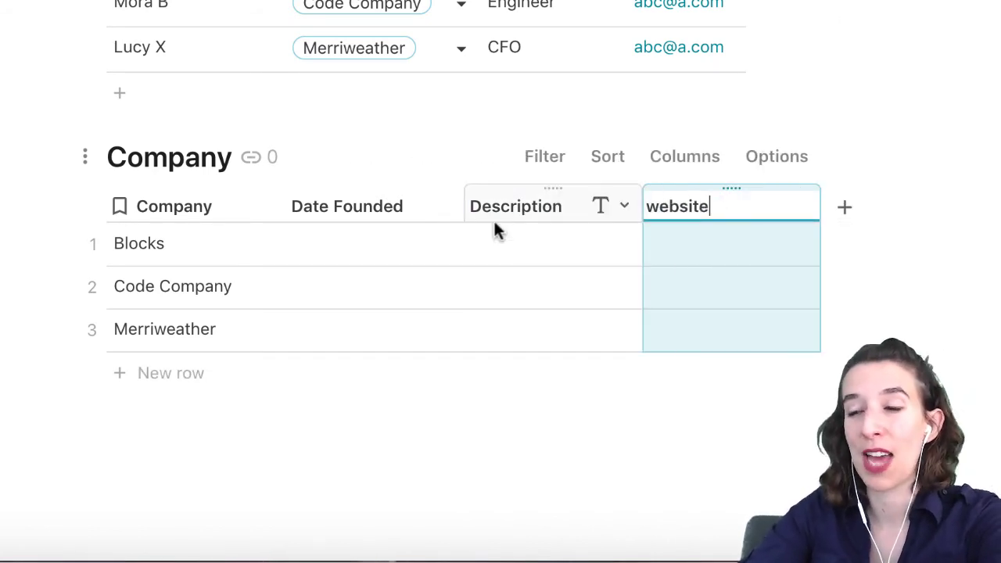
pyautogui.click(494, 225)
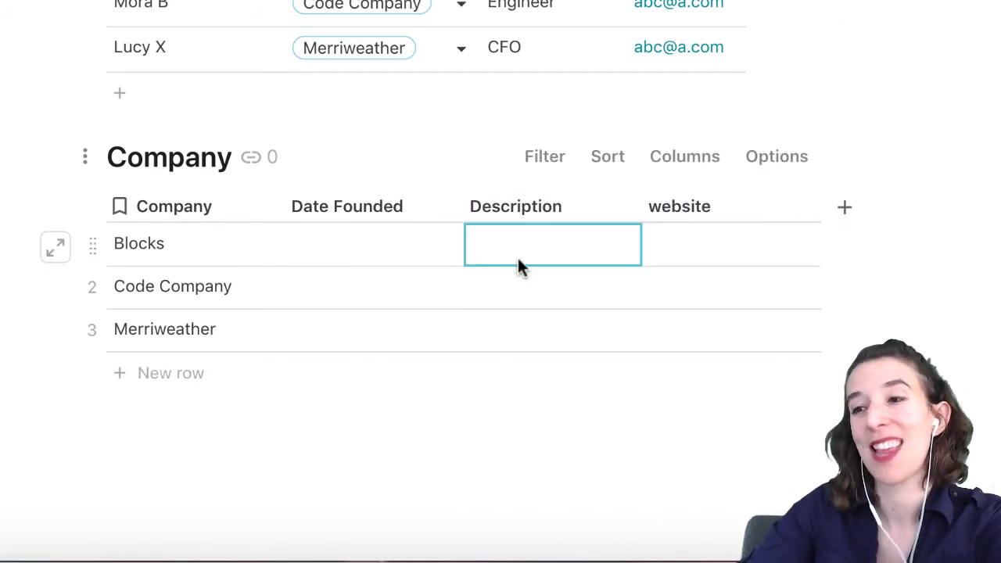
pyautogui.scroll(1, 389, 232)
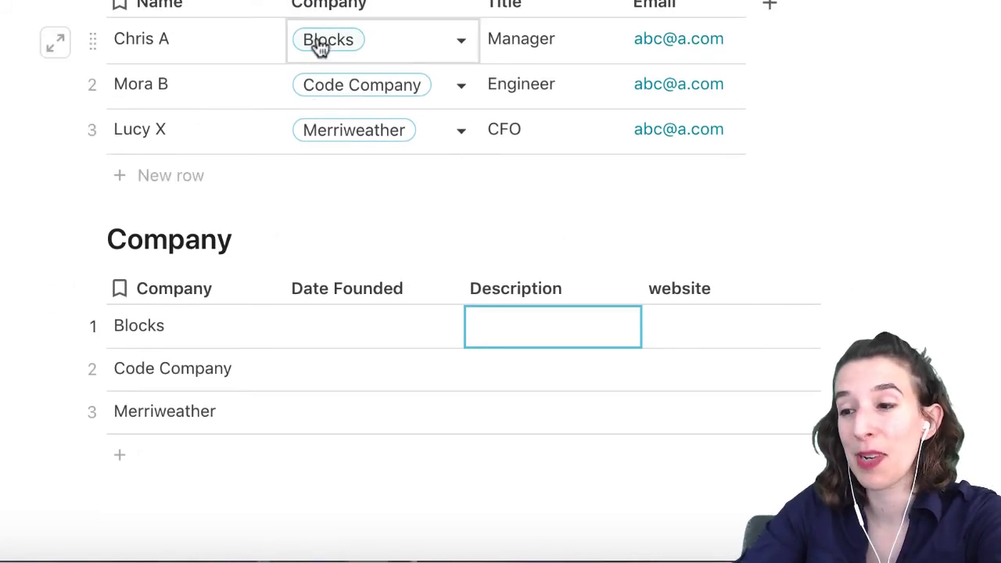
pyautogui.moveTo(320, 47)
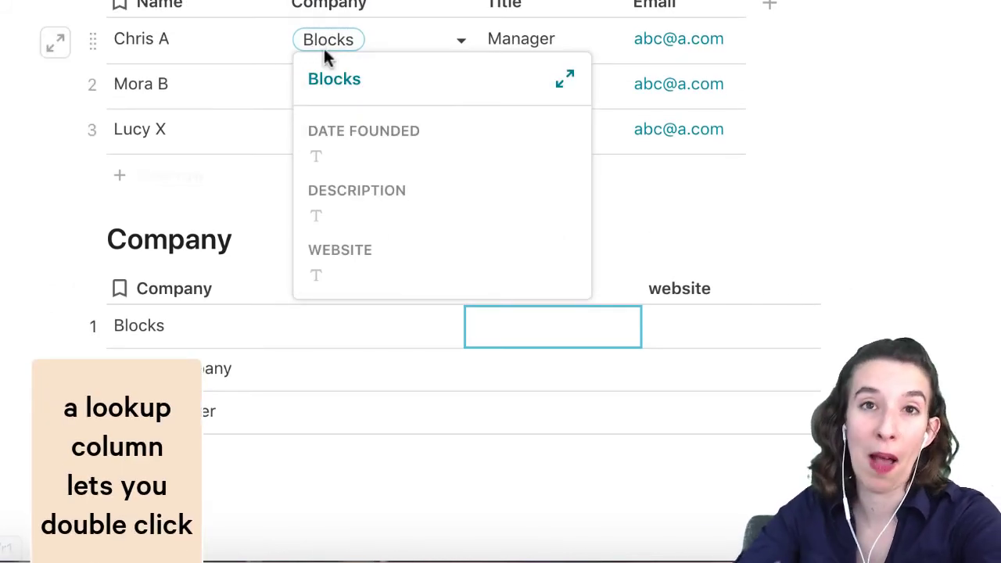
# Return to the Tasks table on the Meet Convert to Table page and preview the Localization project's details card
pyautogui.scroll(2, 219, 104)
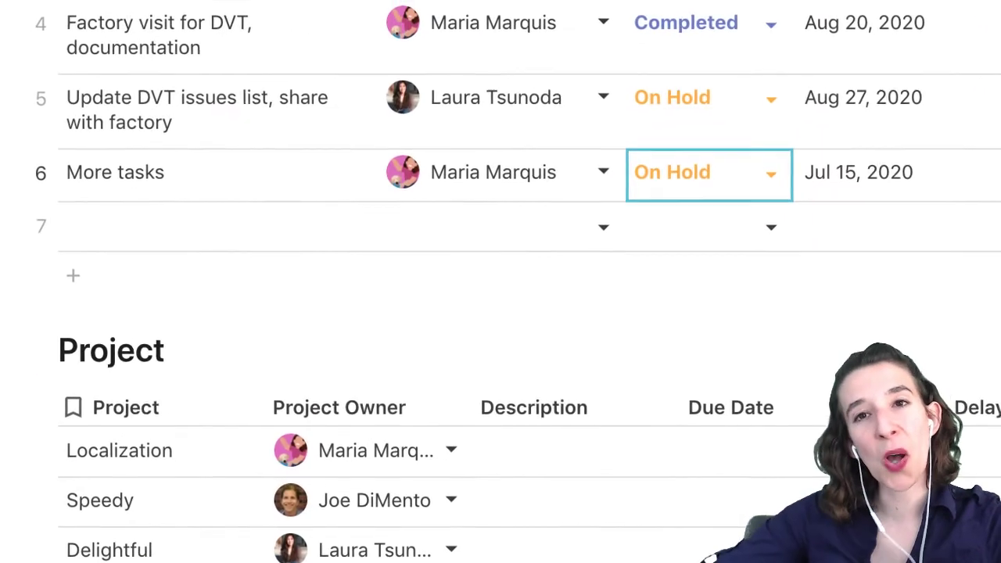
pyautogui.scroll(6, 209, 82)
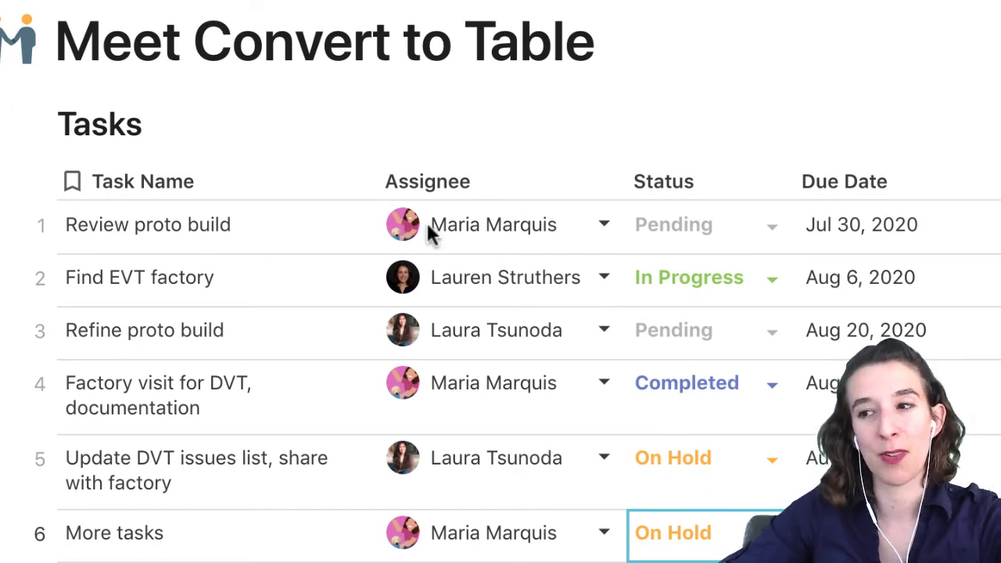
pyautogui.click(494, 190)
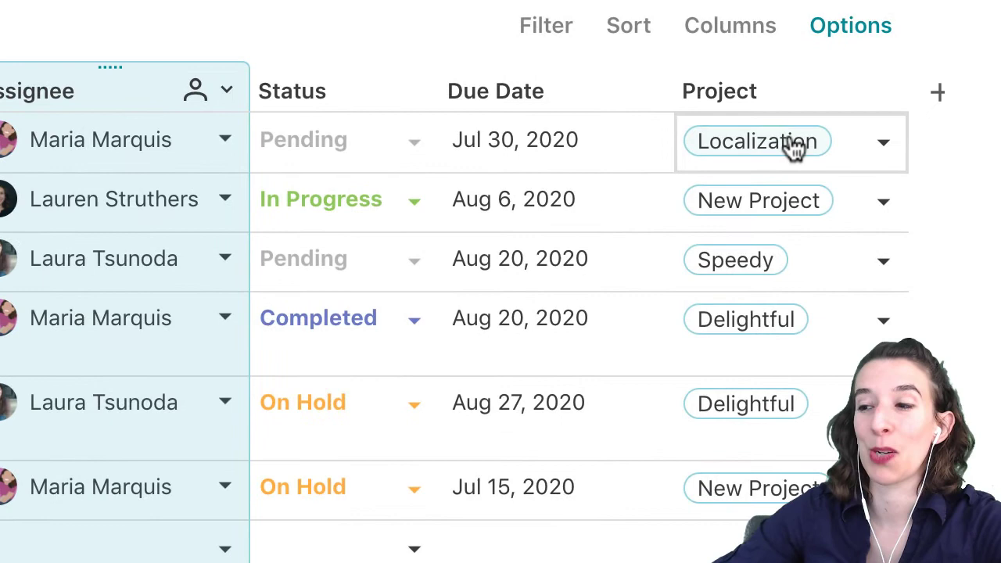
pyautogui.moveTo(794, 149)
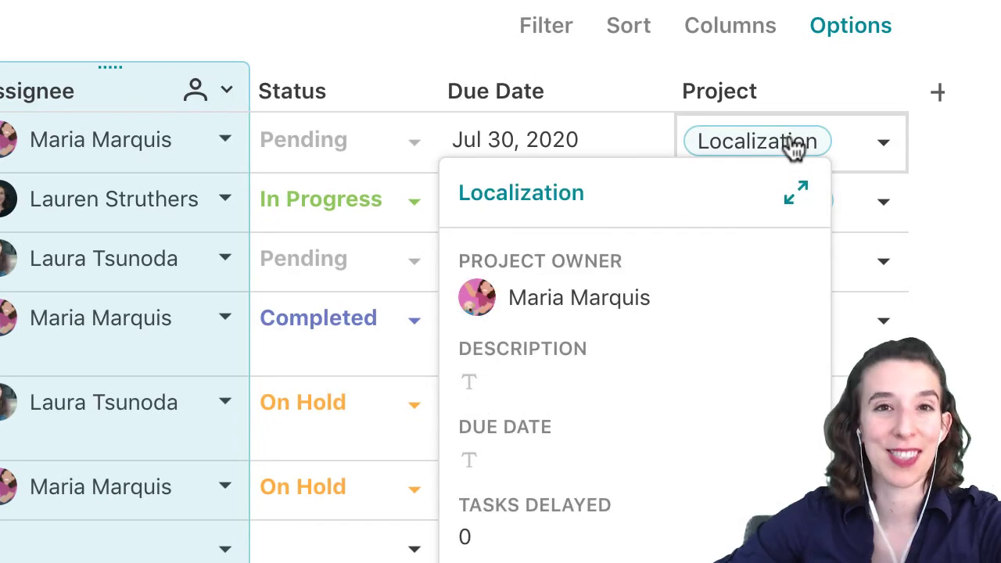